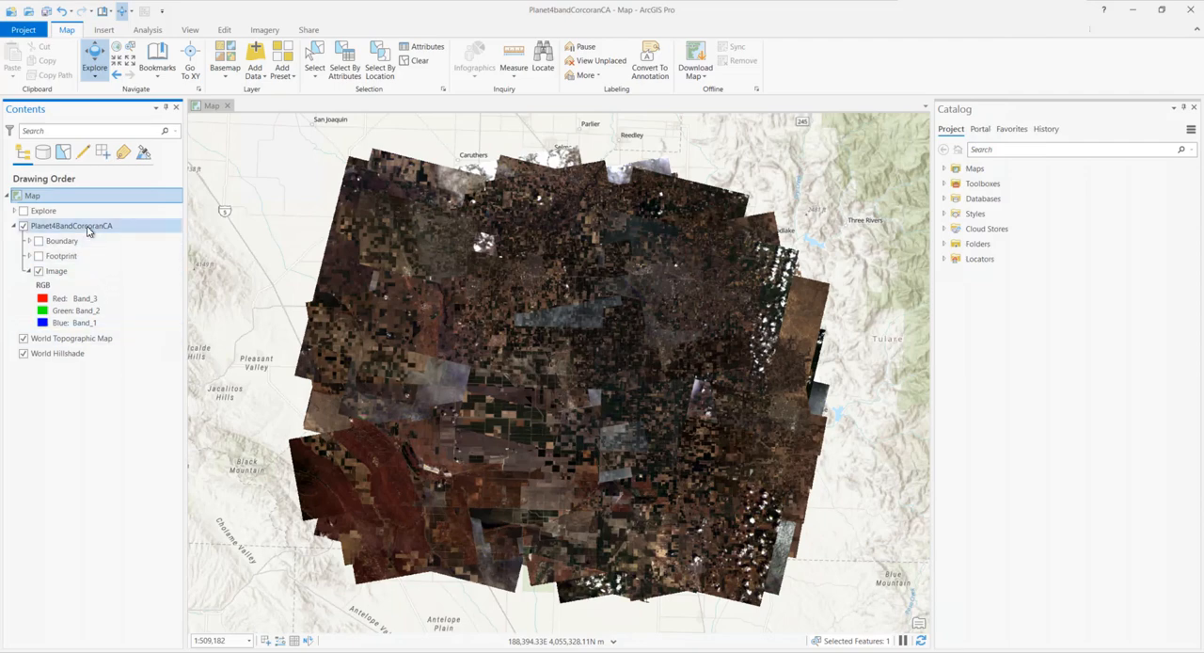
Preview the Planet4BandCorcoranCA mosaic with the Color Infrared and NDVI Colorized processing templates
{"action": "left_click", "coordinate": [88, 230]}
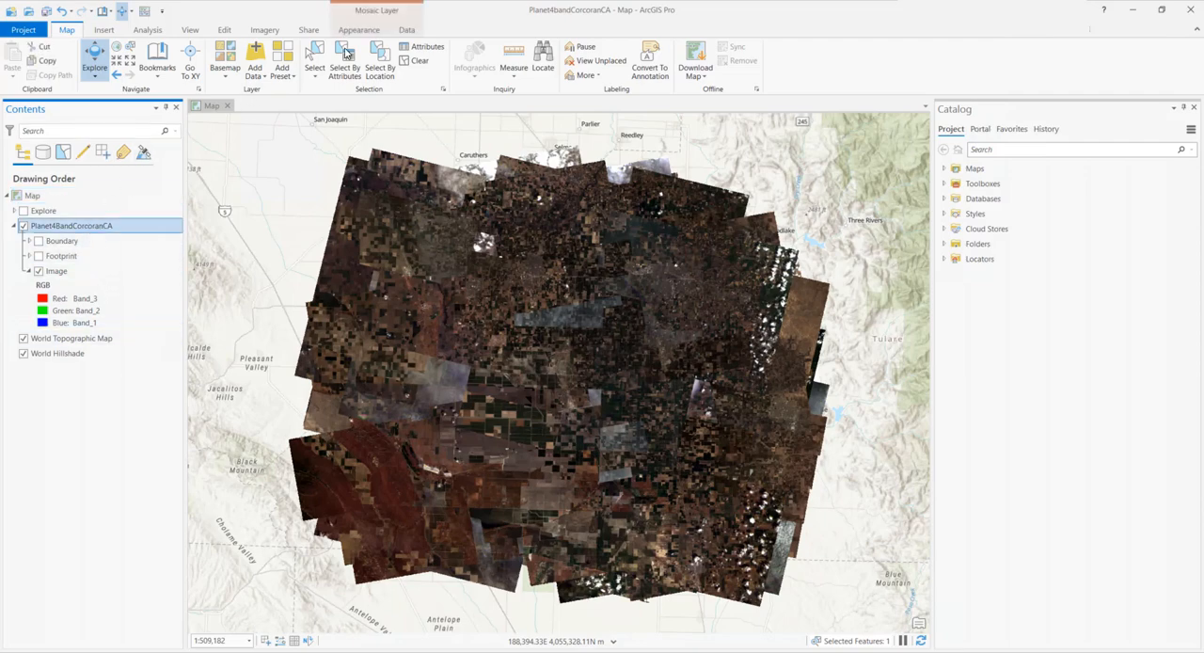
{"action": "left_click", "coordinate": [408, 31]}
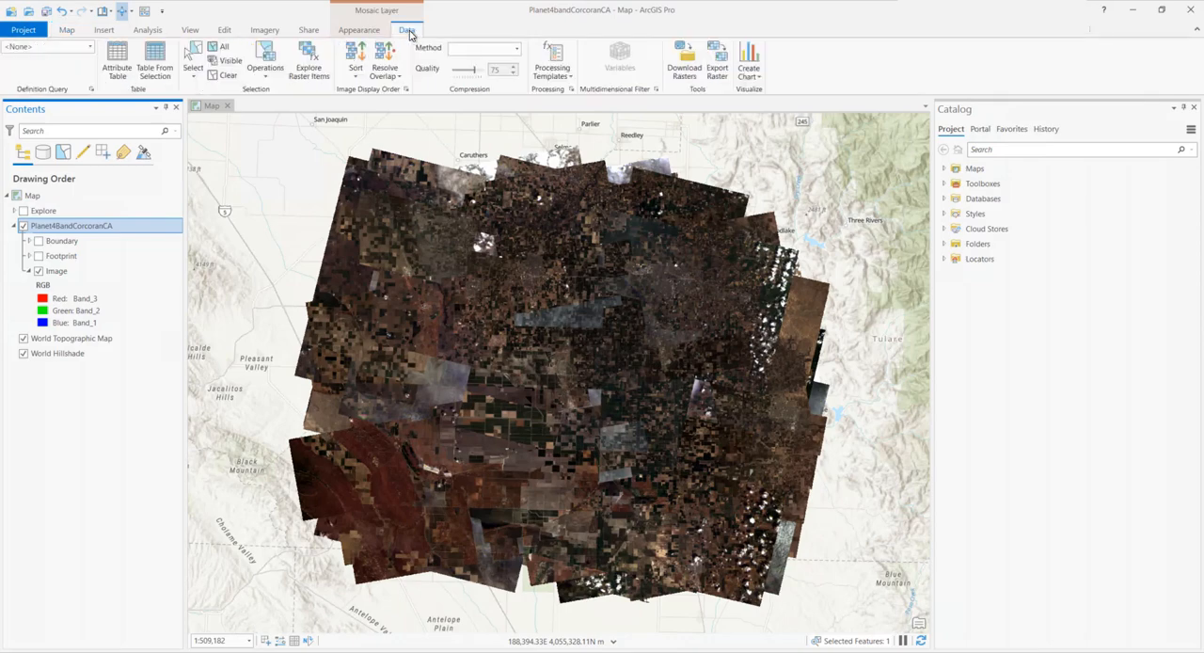
{"action": "left_click", "coordinate": [559, 80]}
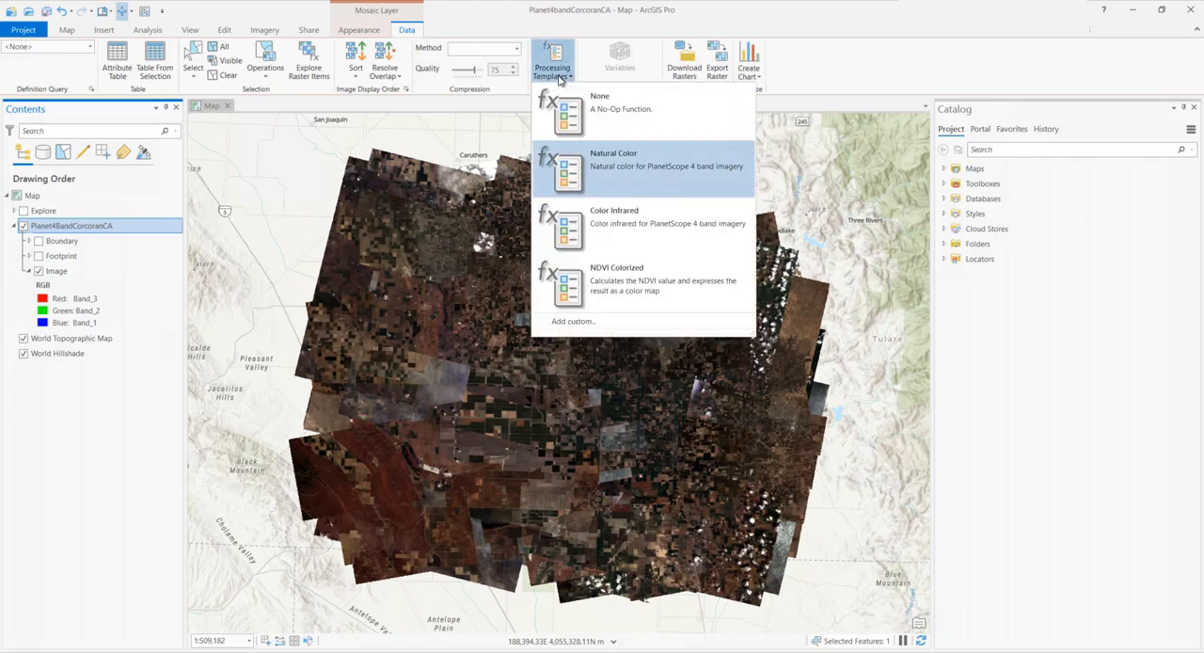
{"action": "left_click", "coordinate": [606, 224]}
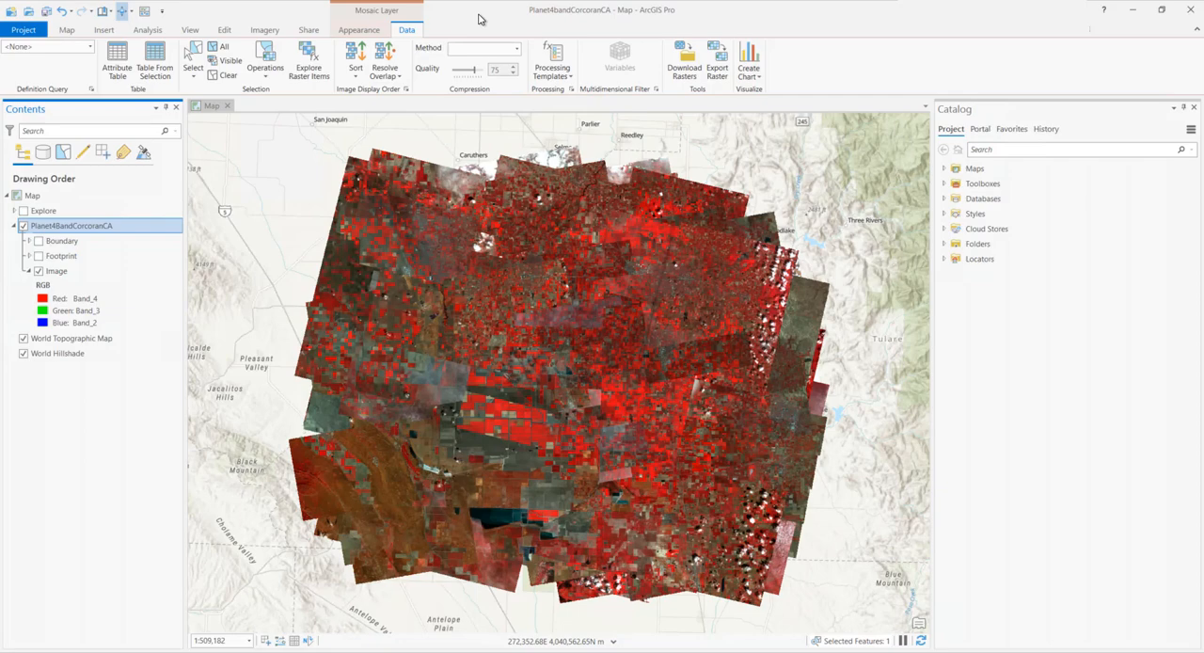
{"action": "left_click", "coordinate": [557, 63]}
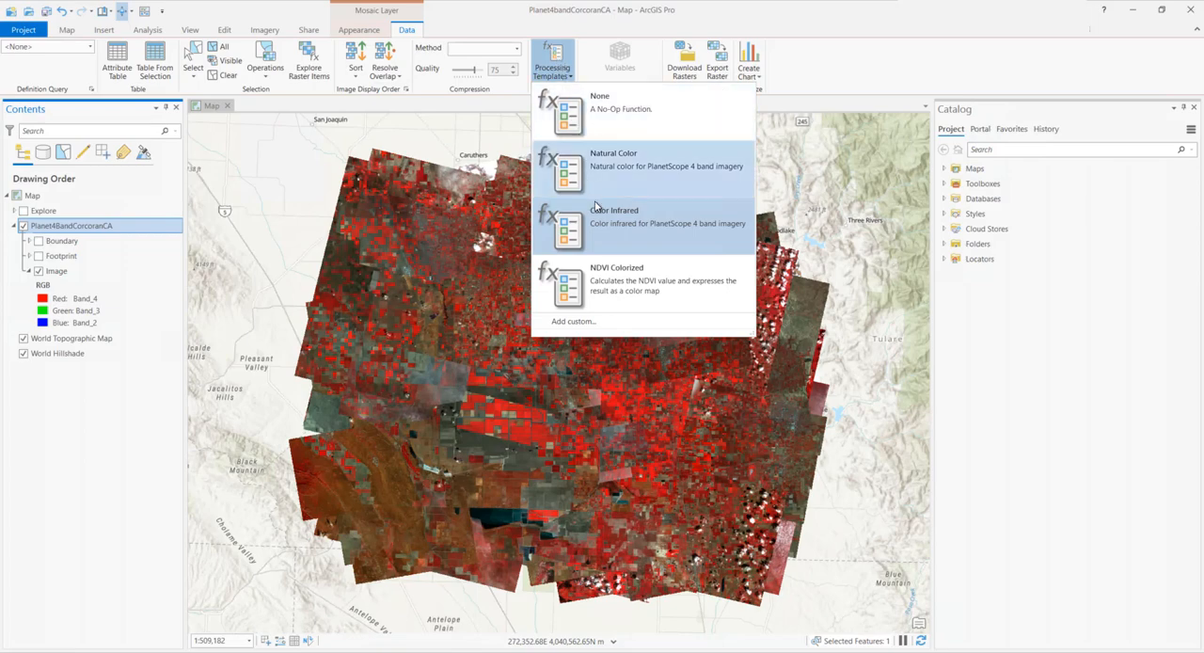
{"action": "left_click", "coordinate": [611, 280]}
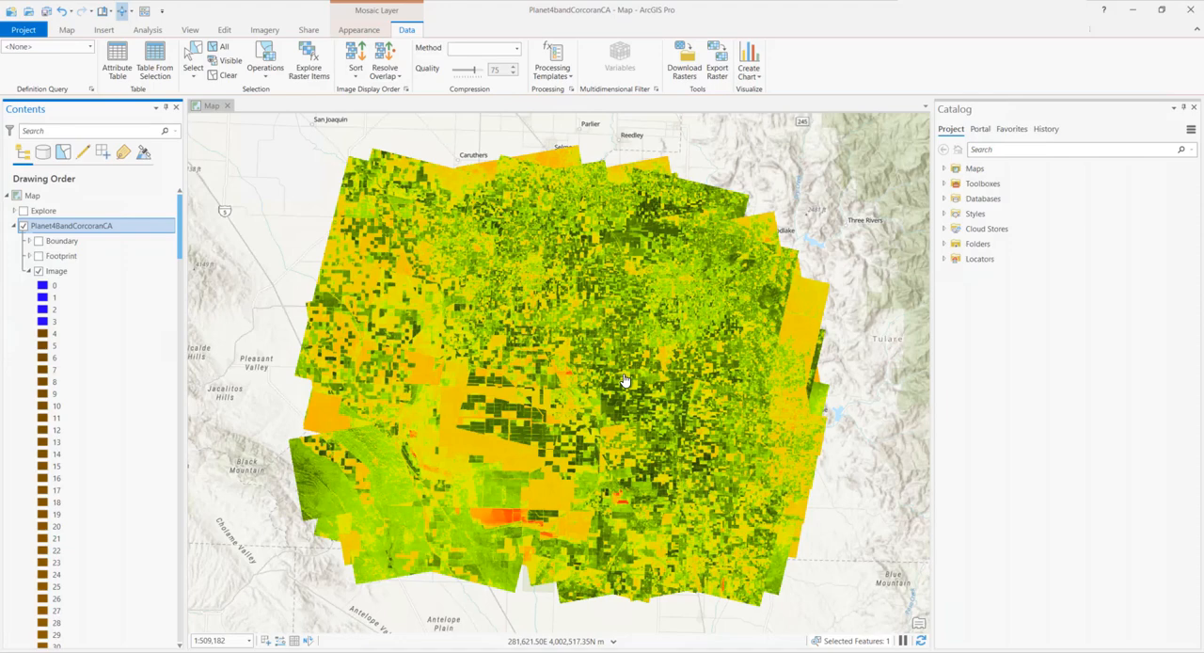
Set the mosaic's processing template to None and zoom to the bookmarked town area at 1:61,501
{"action": "left_click", "coordinate": [567, 62]}
{"action": "left_click", "coordinate": [612, 117]}
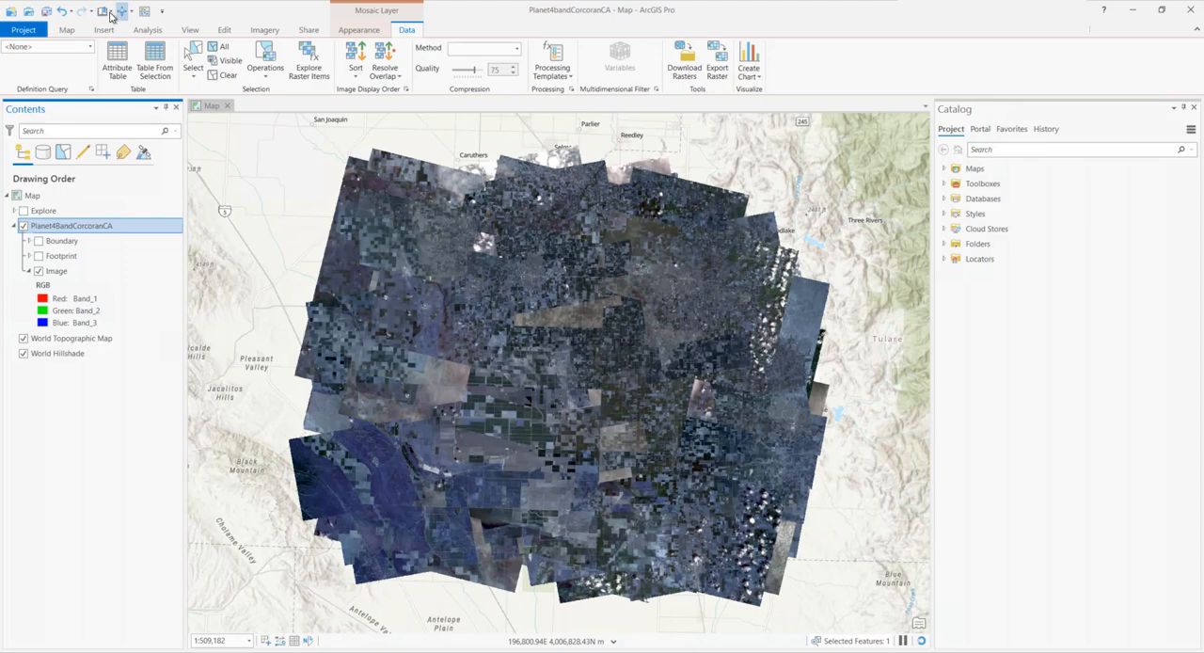
{"action": "left_click", "coordinate": [110, 13]}
{"action": "left_click", "coordinate": [122, 68]}
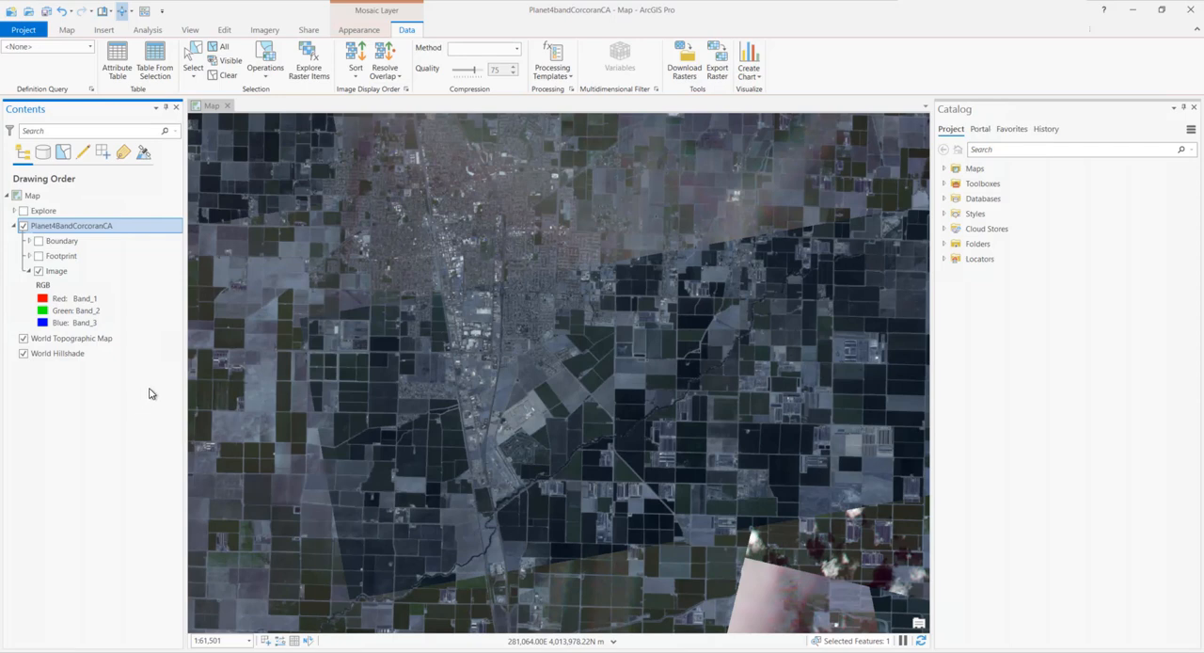
Explore the mosaic's raster items and set the selection's area of interest to Display Extent
{"action": "left_click", "coordinate": [310, 61]}
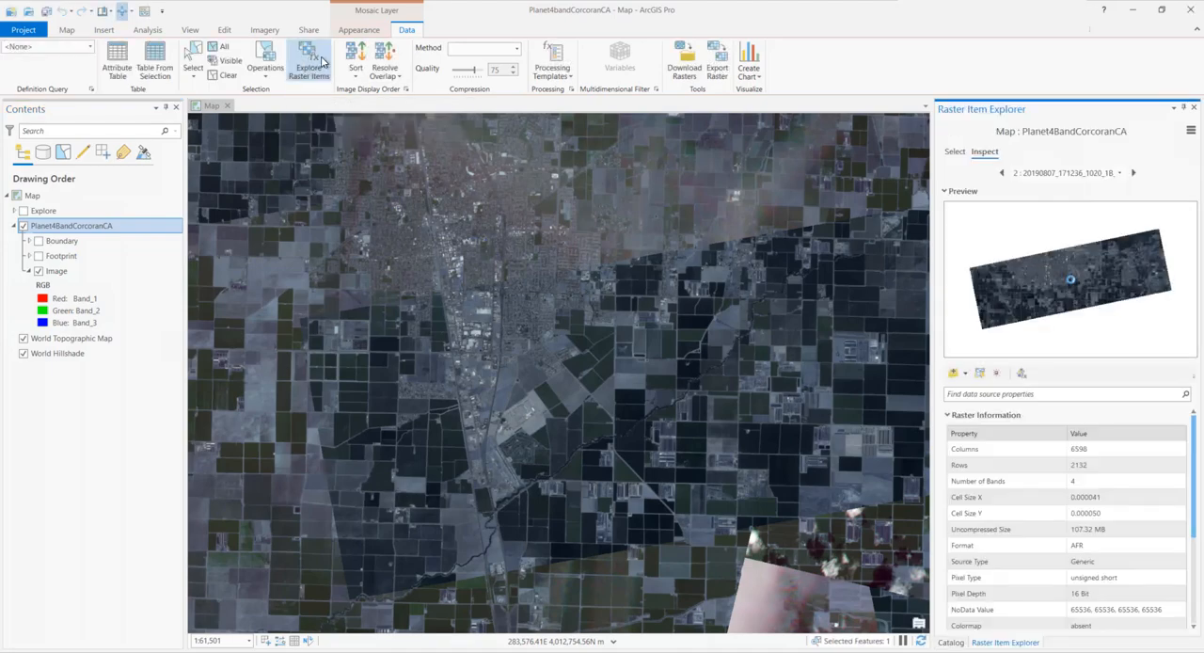
{"action": "left_click", "coordinate": [954, 153]}
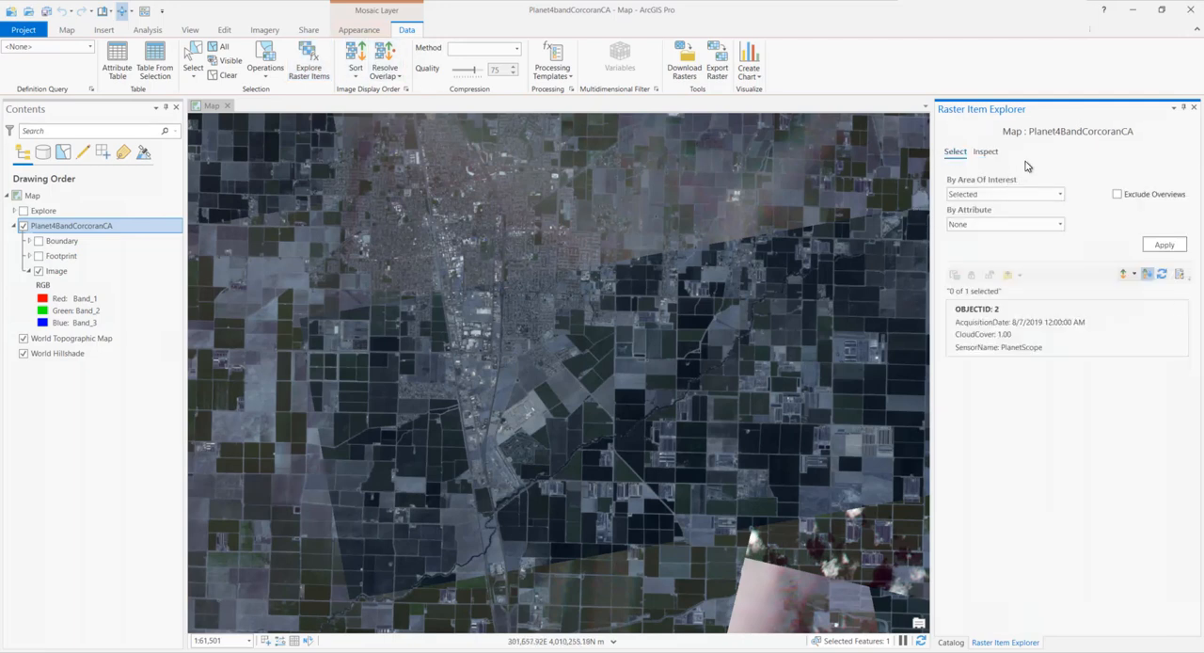
{"action": "left_click", "coordinate": [1060, 194]}
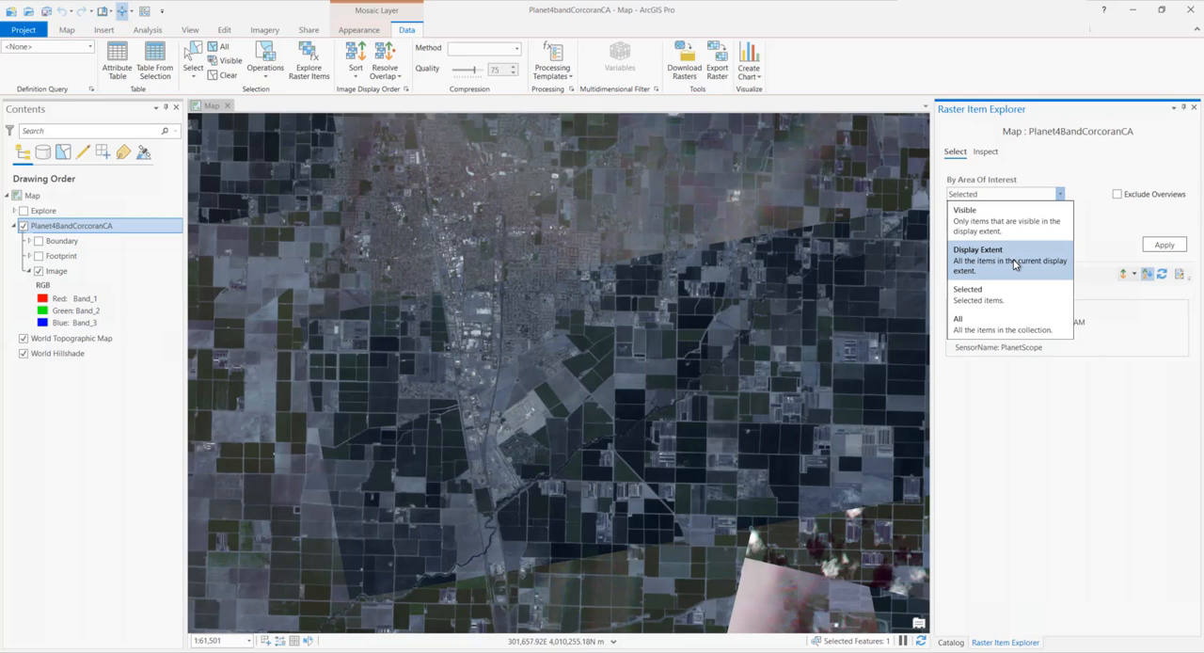
{"action": "left_click", "coordinate": [1015, 265]}
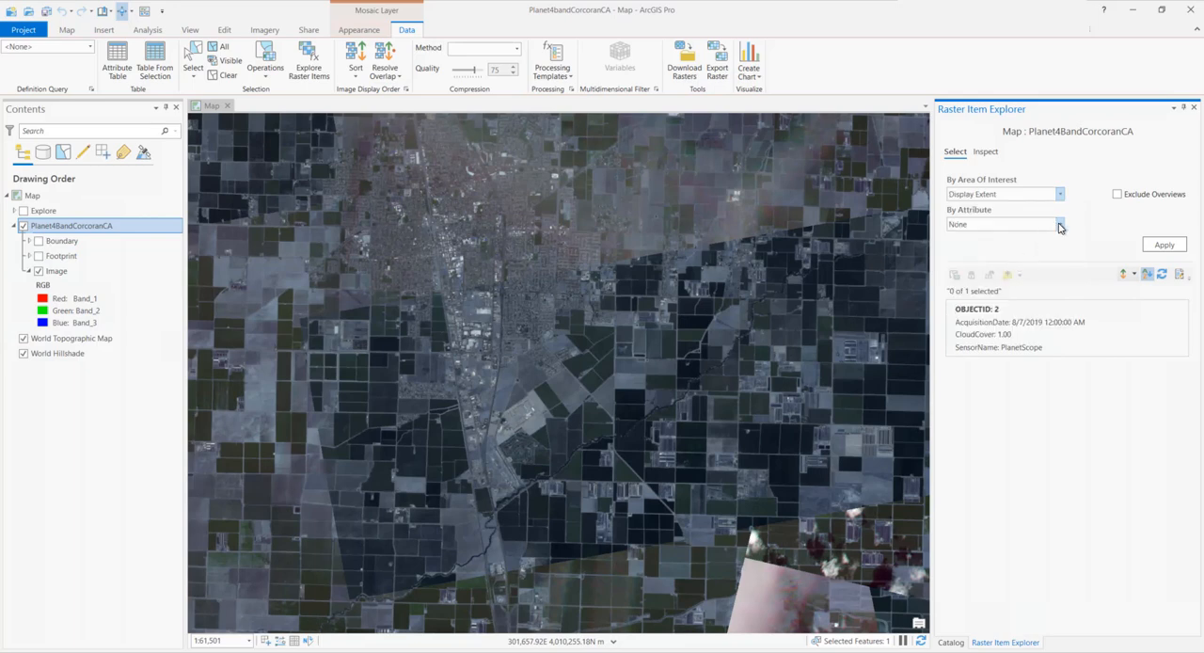
Filter the raster items by the OBJECTID field from 17 to 32 and apply the filter
{"action": "left_click", "coordinate": [1059, 224]}
{"action": "left_click", "coordinate": [988, 250]}
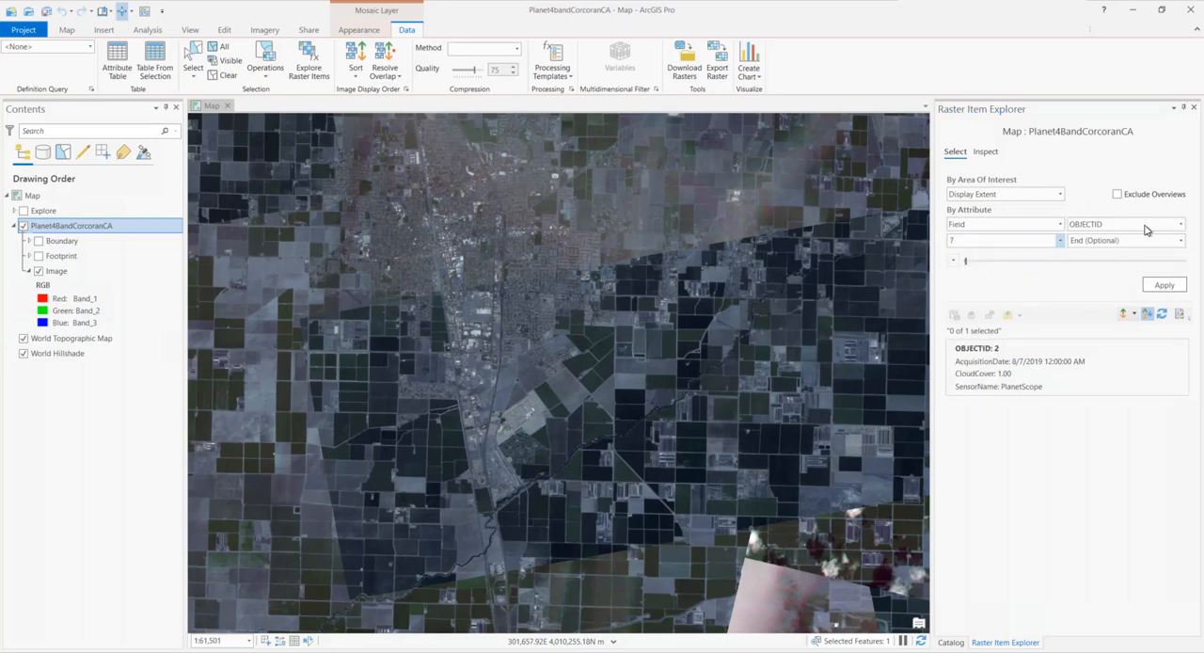
{"action": "left_click", "coordinate": [1180, 226]}
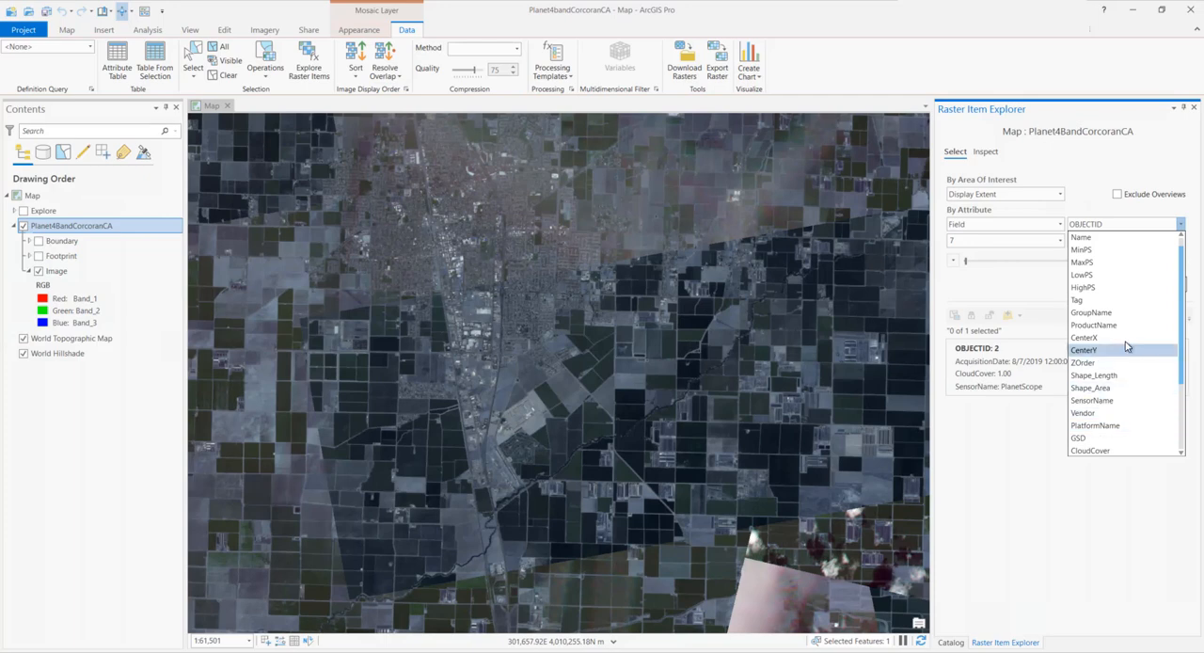
{"action": "left_click", "coordinate": [1113, 237]}
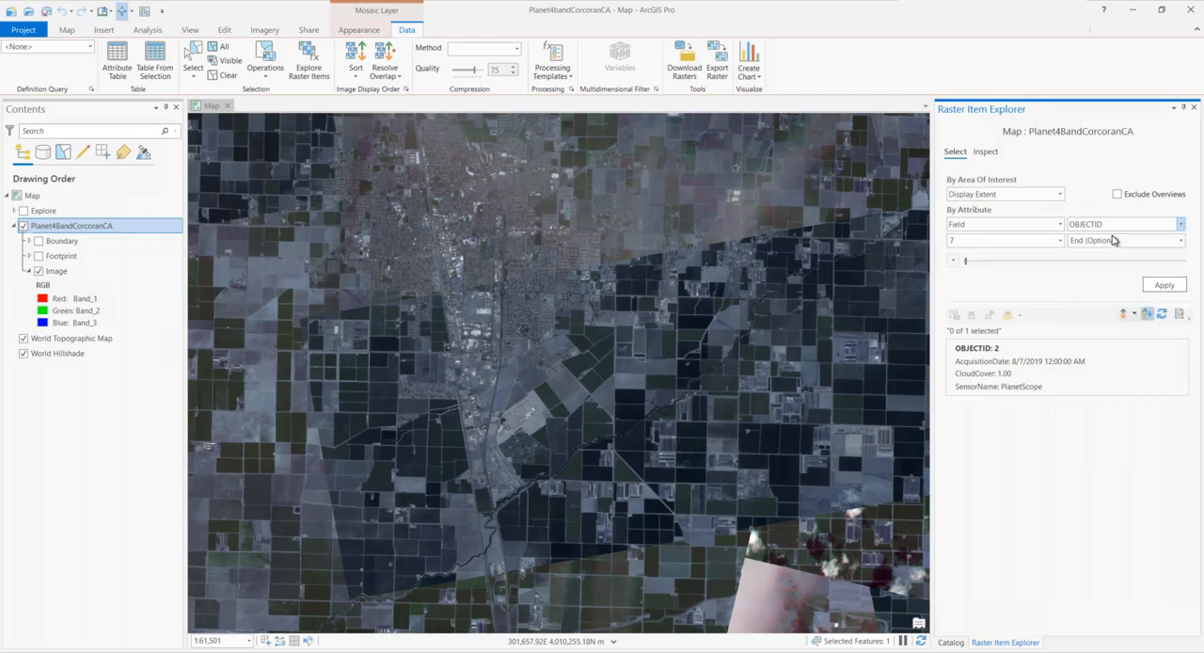
{"action": "left_click", "coordinate": [1059, 241]}
{"action": "left_click", "coordinate": [1033, 279]}
{"action": "left_click", "coordinate": [1181, 241]}
{"action": "left_click", "coordinate": [1077, 340]}
{"action": "left_click", "coordinate": [1166, 287]}
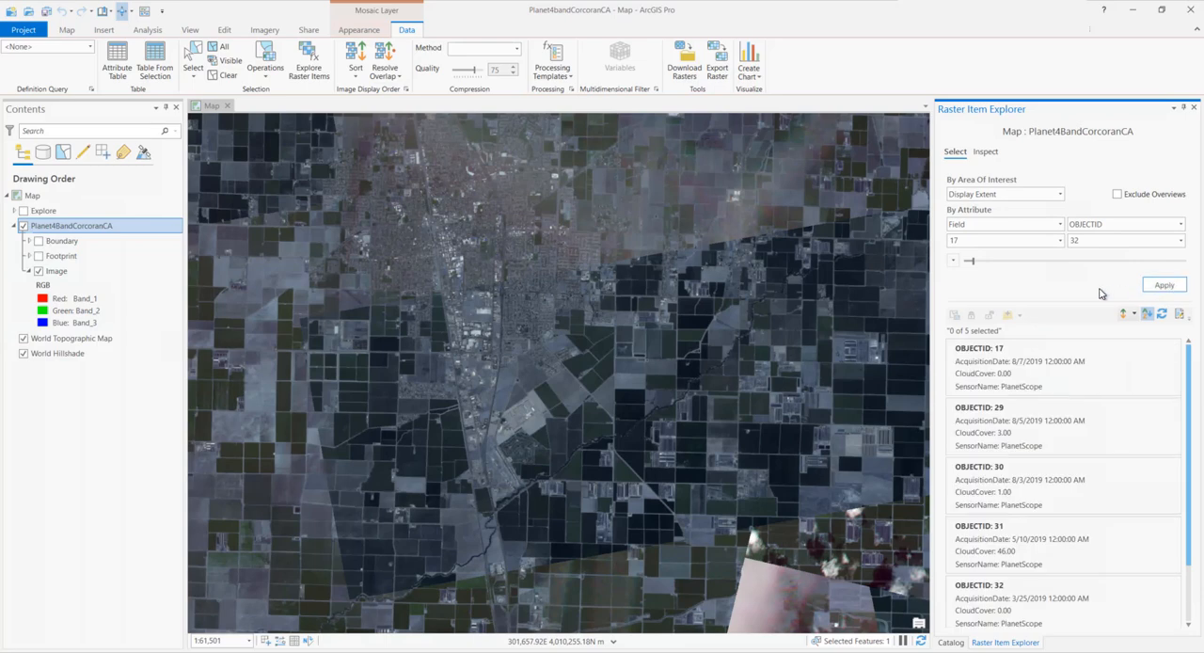
Configure the raster item results to show thumbnails
{"action": "left_click", "coordinate": [1179, 314]}
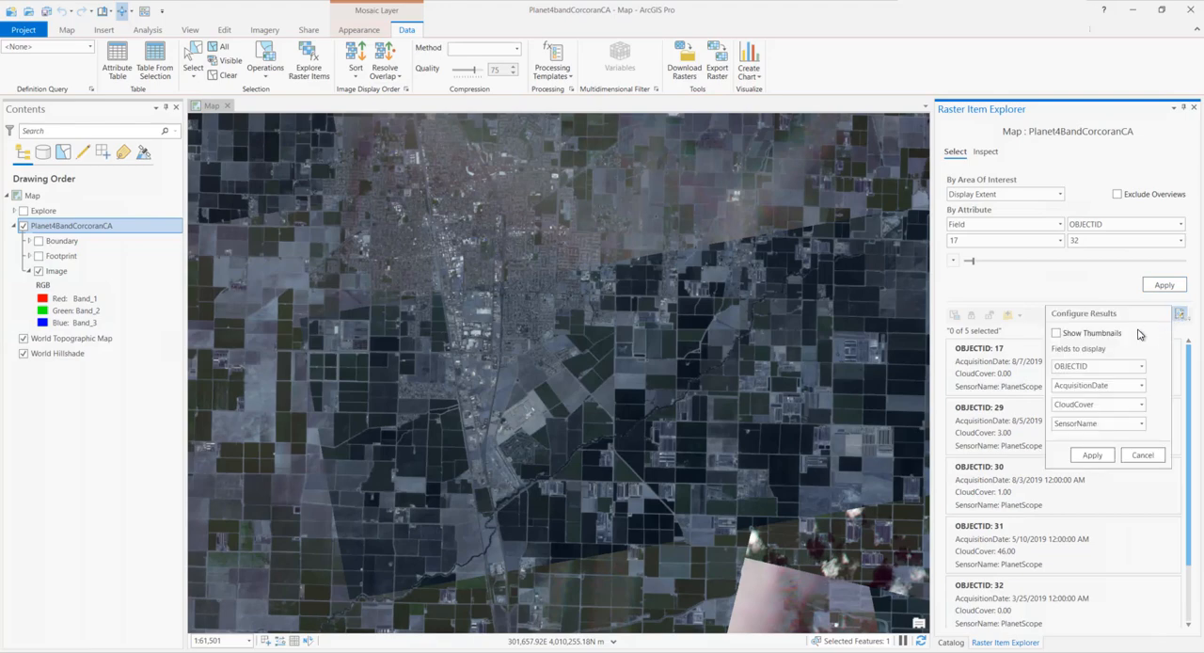
{"action": "left_click", "coordinate": [1076, 337]}
{"action": "left_click", "coordinate": [1092, 456]}
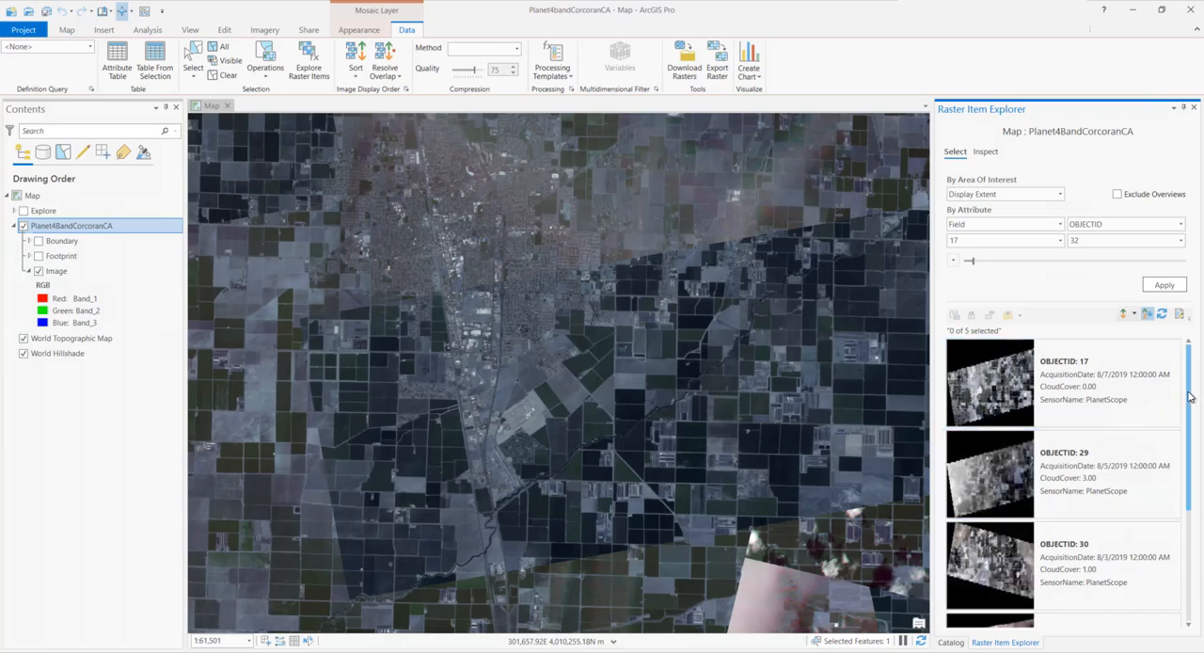
Add raster items 17 and 32 to the map as separate layers and hide the Planet4BandCorcoranCA mosaic layer
{"action": "left_click", "coordinate": [1174, 346]}
{"action": "left_click_drag", "start_coordinate": [1188, 369], "coordinate": [1183, 550]}
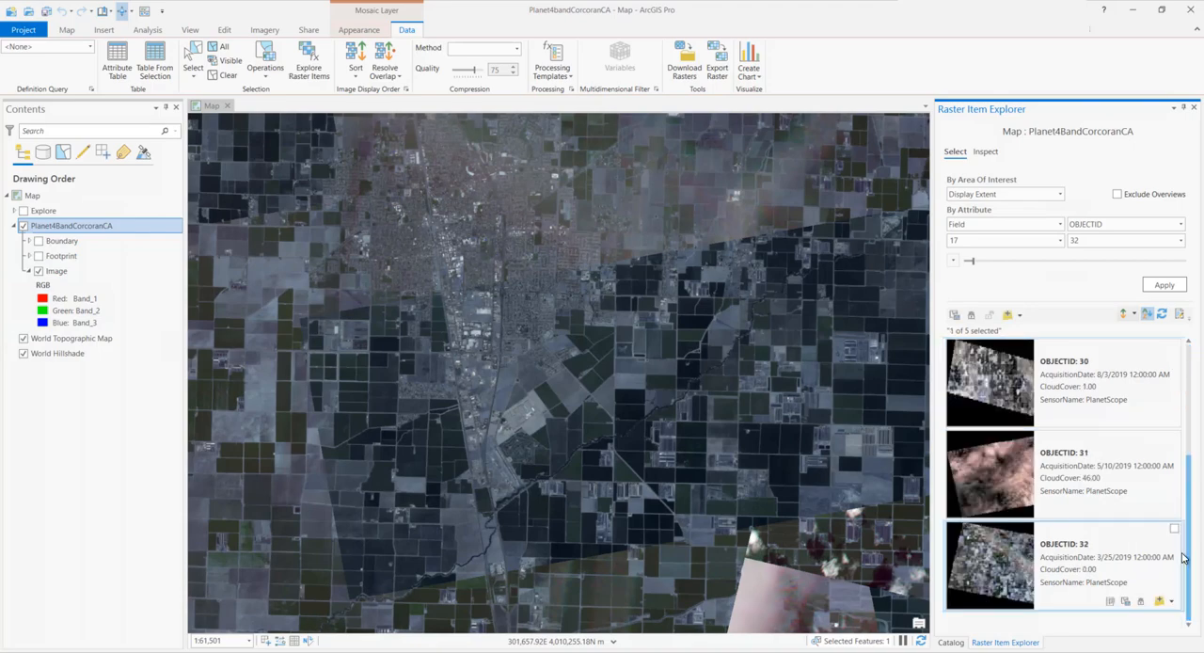
{"action": "left_click", "coordinate": [1173, 531]}
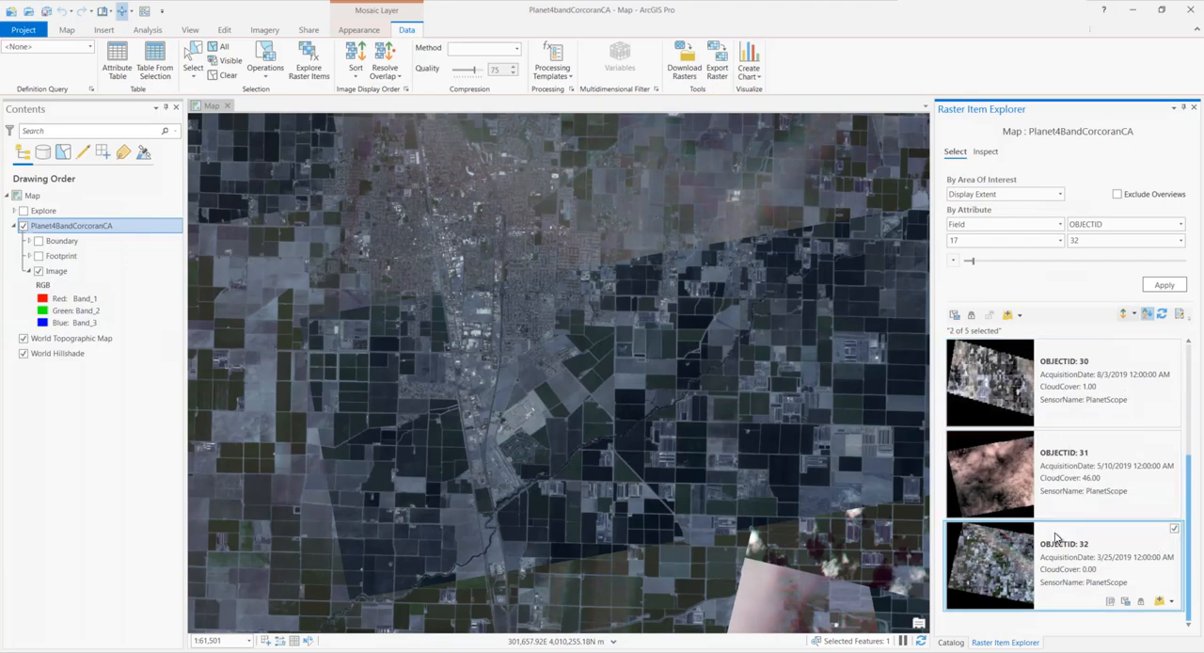
{"action": "left_click", "coordinate": [1019, 316]}
{"action": "left_click", "coordinate": [1035, 331]}
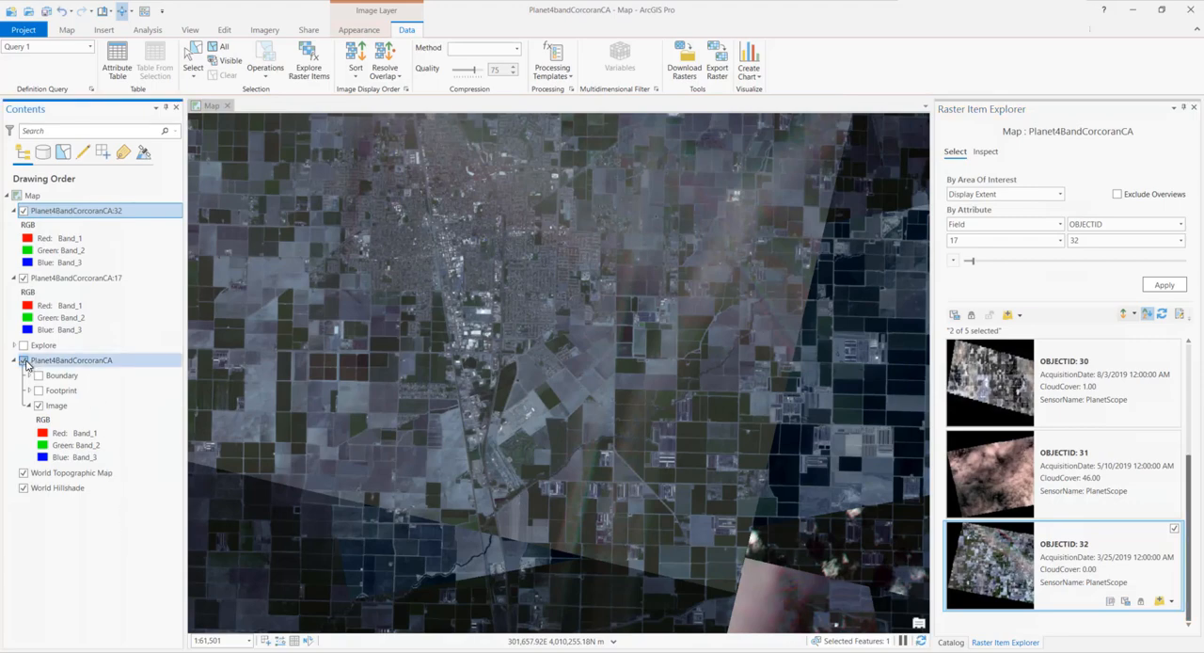
{"action": "left_click", "coordinate": [25, 362]}
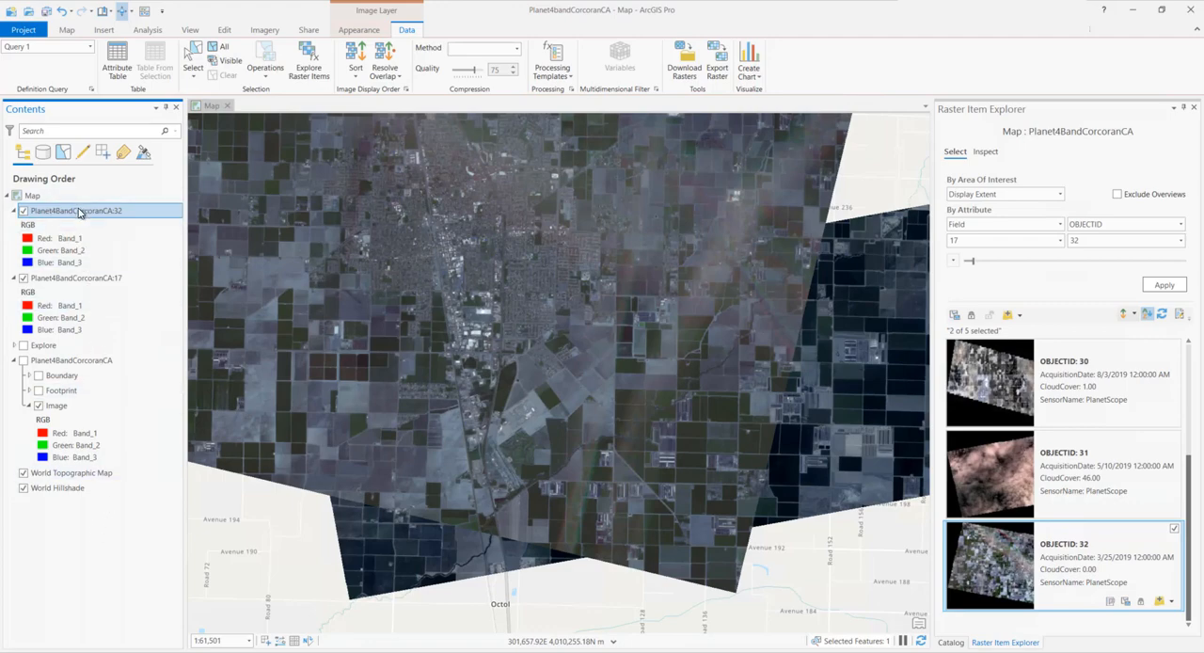
Create an NDVI Colorized layer from Planet4BandCorcoranCA:32 with visible band 3, infrared band 4 and the NDVI colormap
{"action": "left_click", "coordinate": [262, 30]}
{"action": "left_click", "coordinate": [125, 56]}
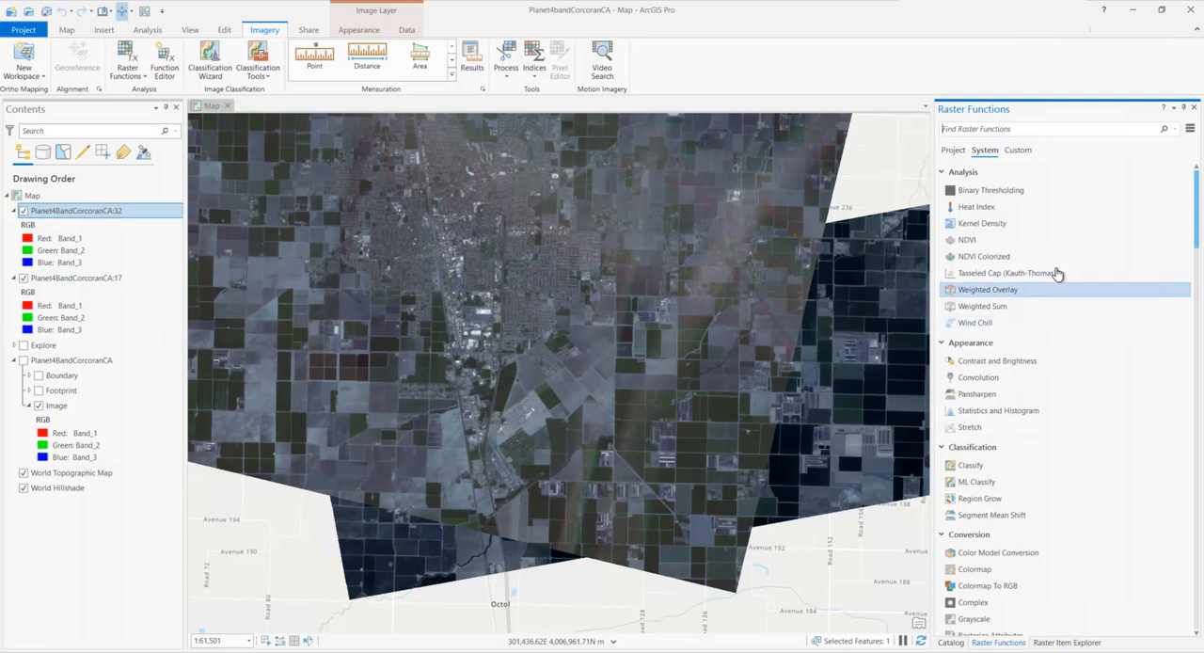
{"action": "left_click", "coordinate": [1001, 267]}
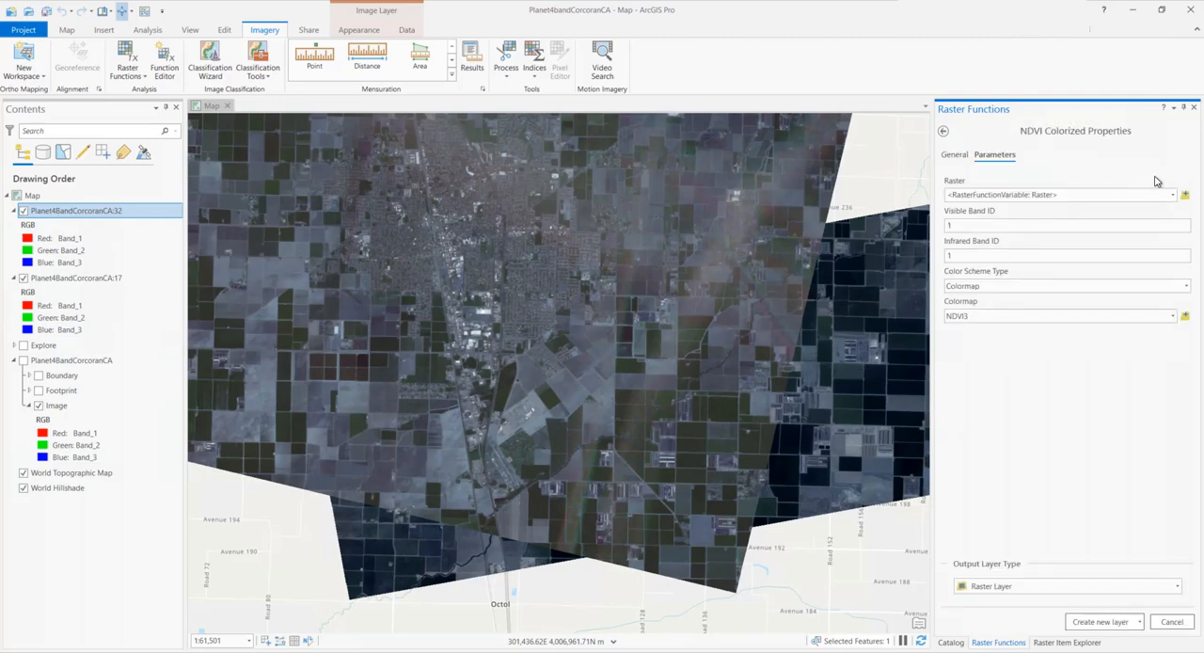
{"action": "left_click", "coordinate": [1171, 196]}
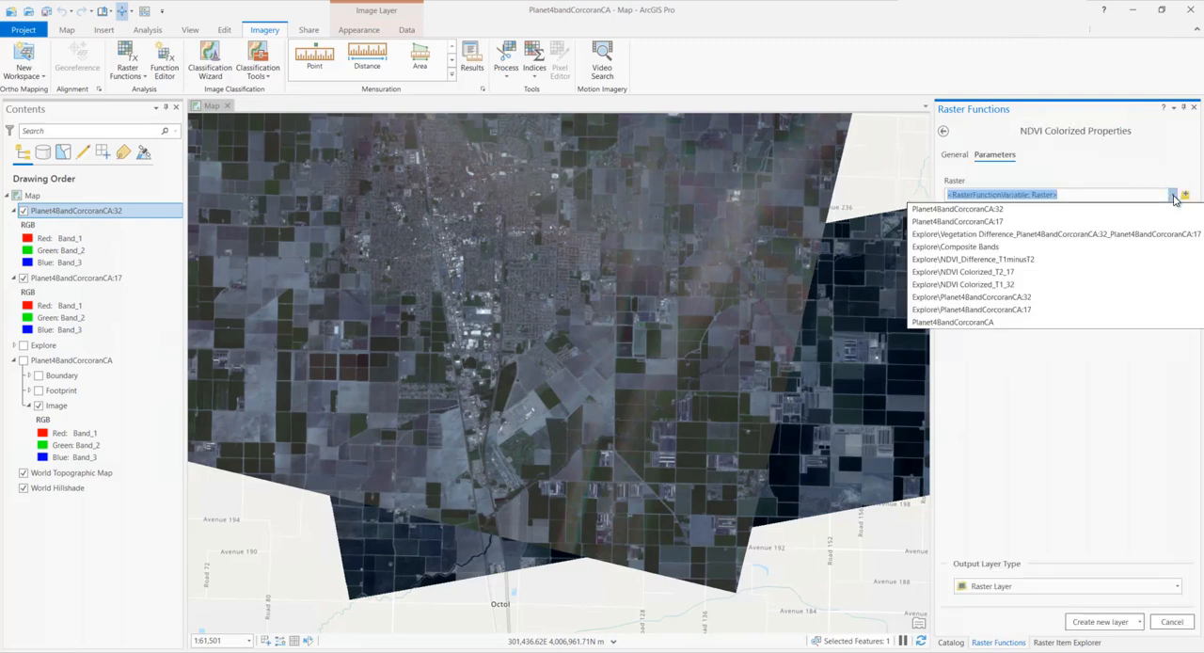
{"action": "left_click", "coordinate": [1000, 210]}
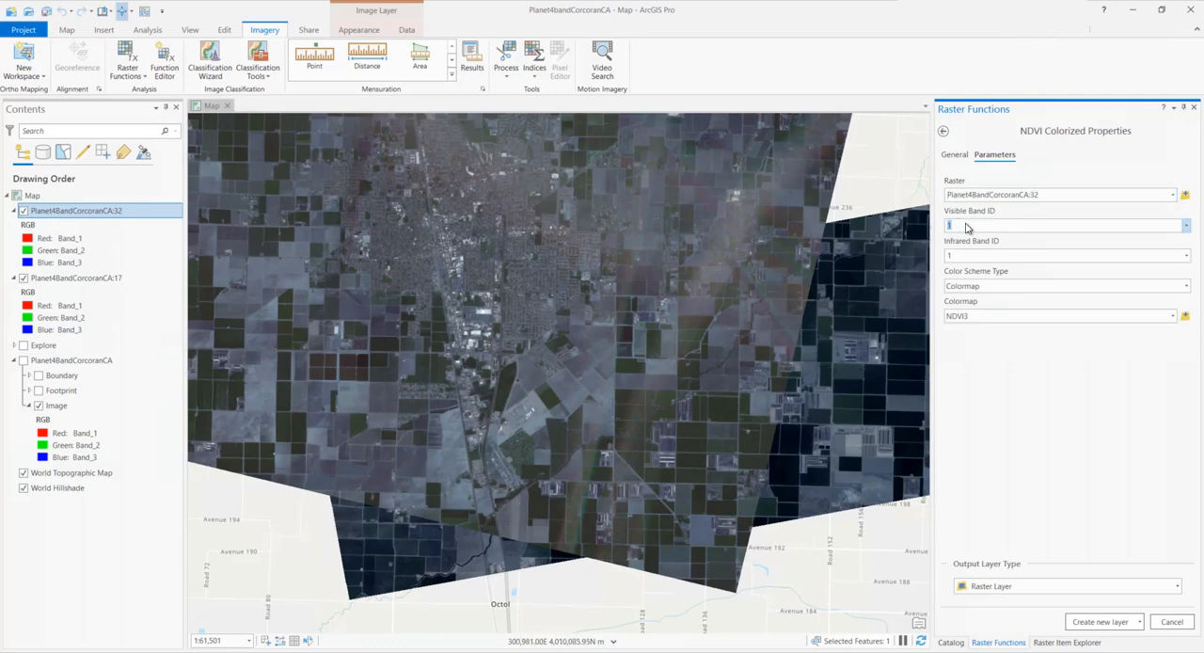
{"action": "type", "text": "3"}
{"action": "left_click", "coordinate": [968, 256]}
{"action": "type", "text": "4"}
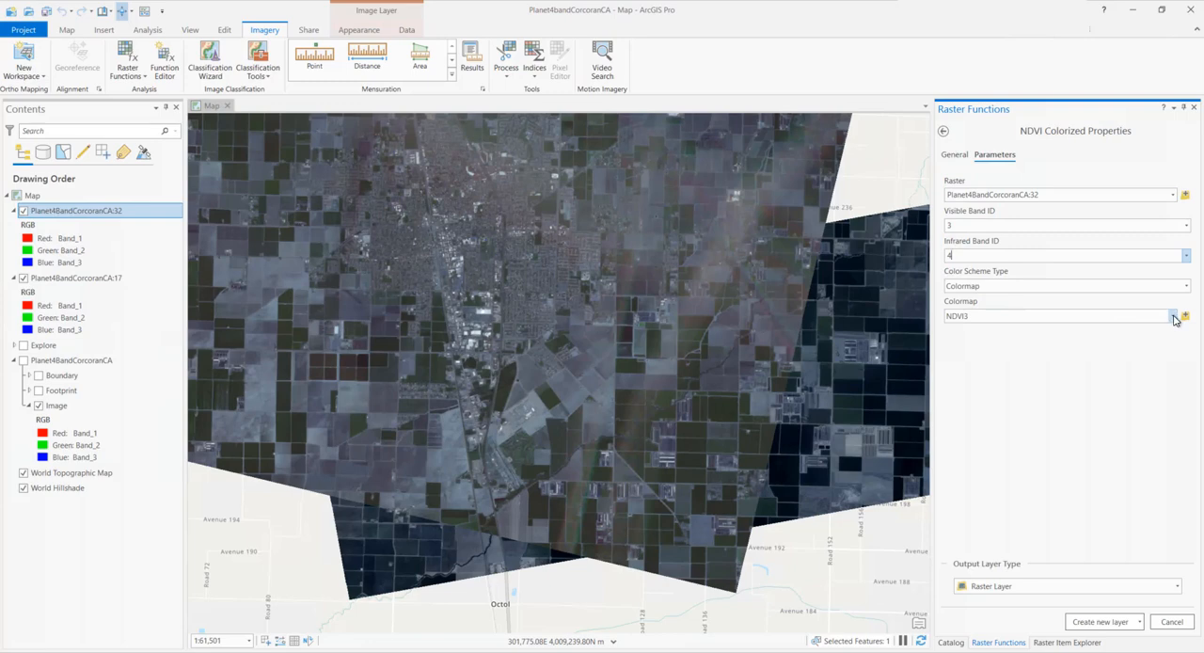
{"action": "left_click", "coordinate": [1173, 316]}
{"action": "left_click", "coordinate": [997, 357]}
{"action": "left_click", "coordinate": [1089, 619]}
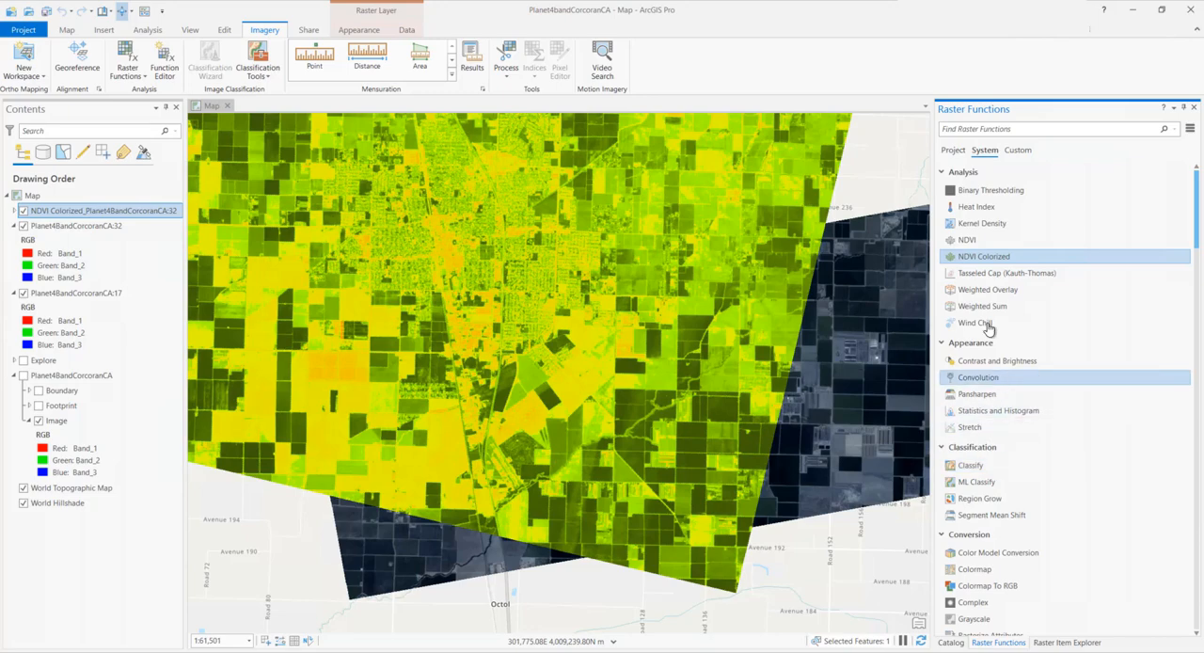
Create an NDVI Colorized layer from Planet4BandCorcoranCA:17 with visible band 3, infrared band 4 and the NDVI colormap
{"action": "left_click", "coordinate": [995, 264]}
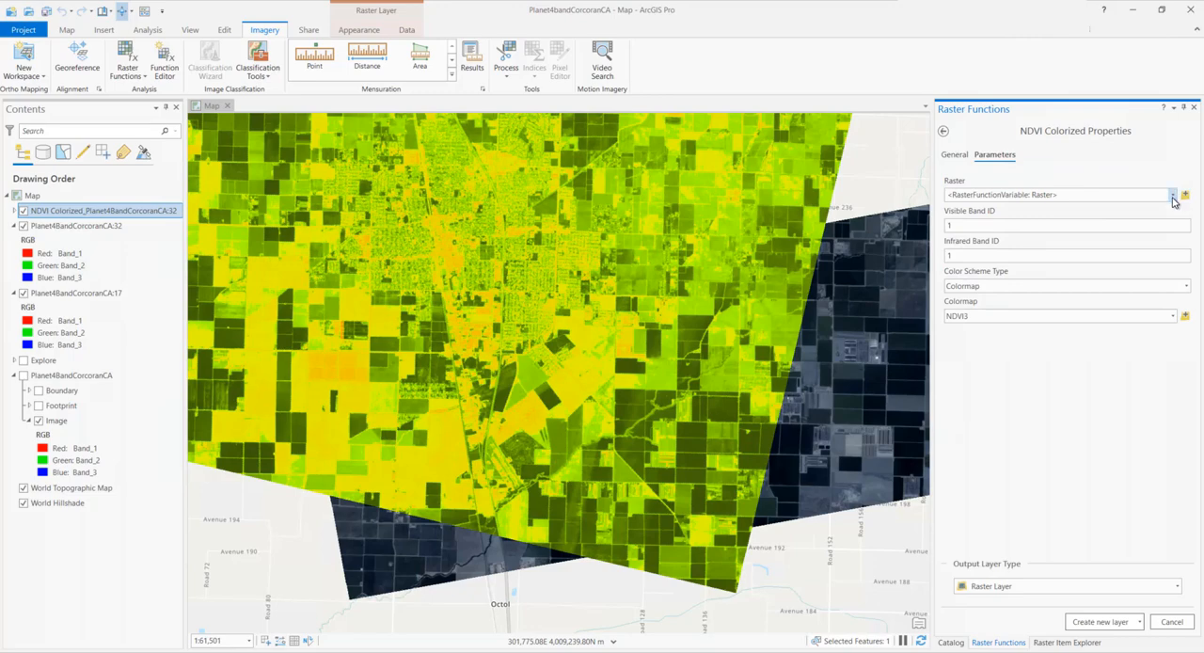
{"action": "left_click", "coordinate": [1128, 197]}
{"action": "left_click", "coordinate": [992, 236]}
{"action": "left_click_drag", "start_coordinate": [993, 228], "coordinate": [943, 255]}
{"action": "type", "text": "3"}
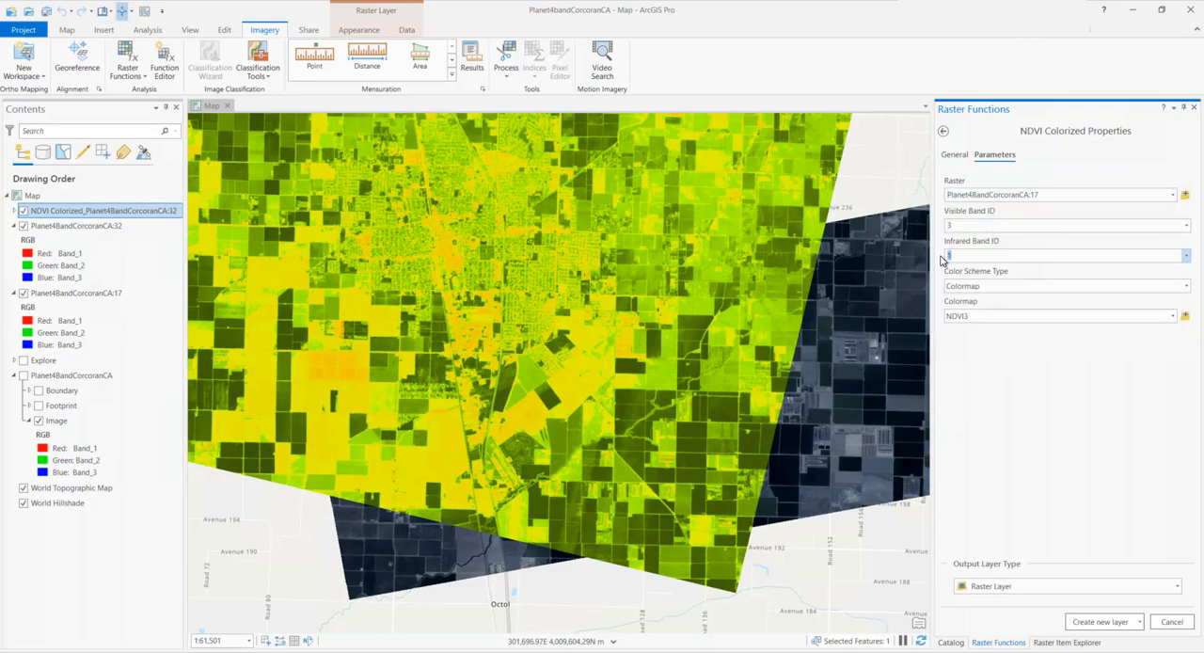
{"action": "type", "text": "4"}
{"action": "left_click", "coordinate": [1173, 317]}
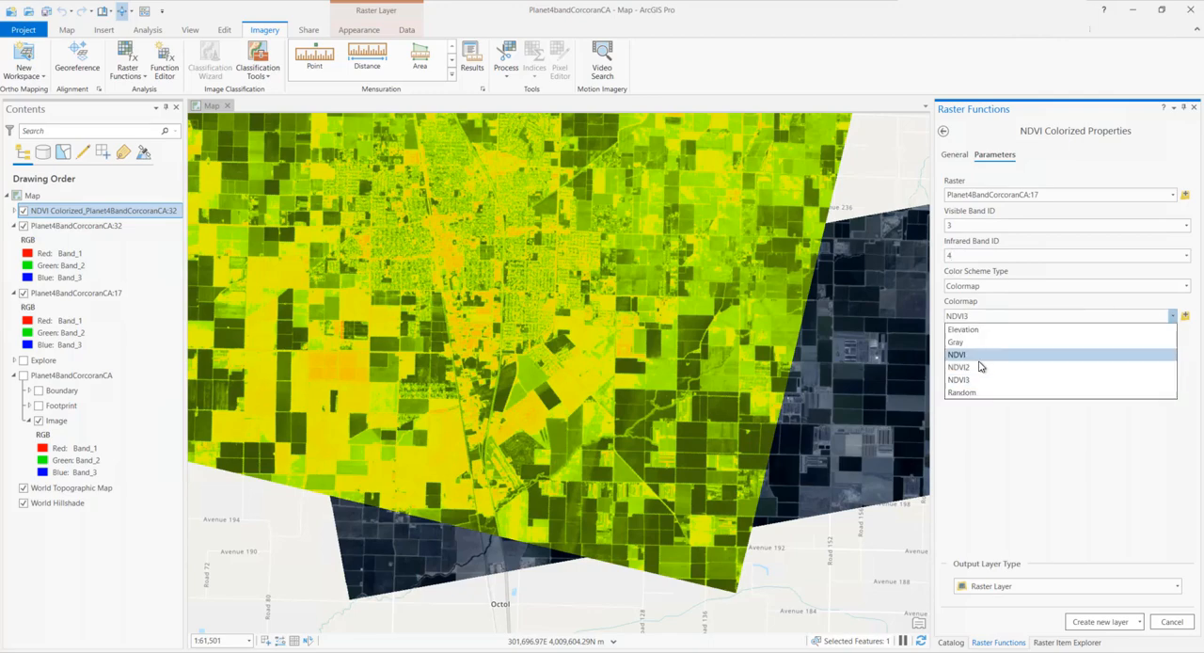
{"action": "left_click", "coordinate": [973, 359]}
{"action": "left_click", "coordinate": [1100, 625]}
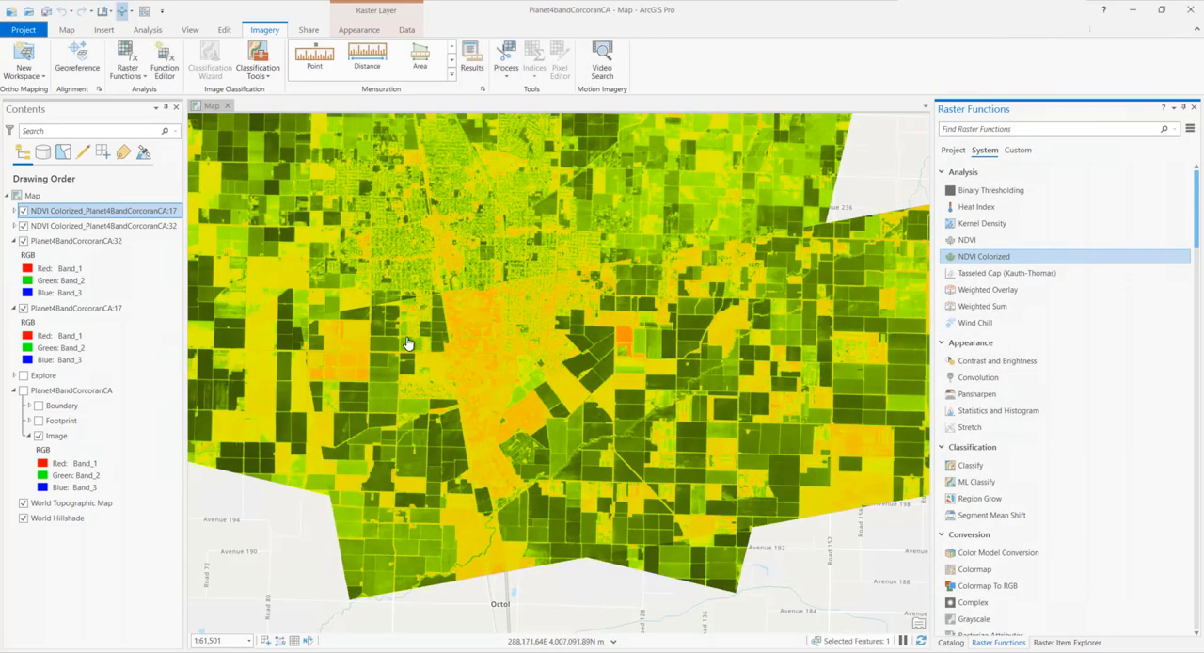
Swipe the NDVI Colorized layer of item 17 across the map to compare it with item 32
{"action": "left_click", "coordinate": [143, 14]}
{"action": "left_click_drag", "start_coordinate": [657, 455], "coordinate": [357, 453]}
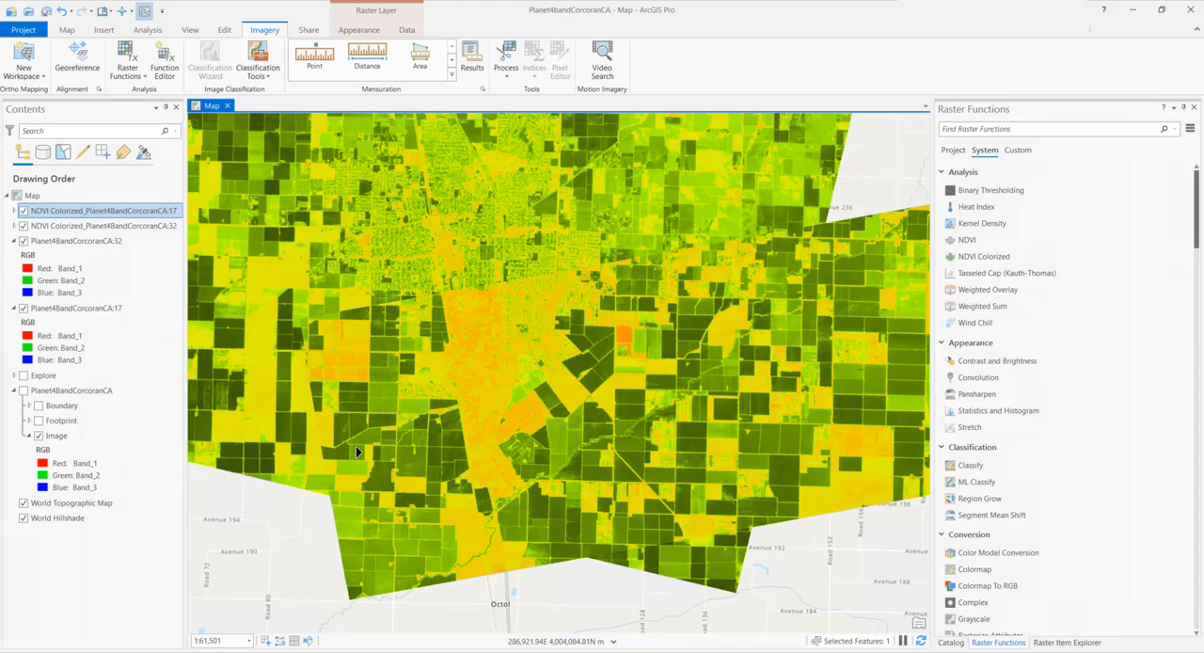
Set up the Calculator raster function with raster variables T1 and T2 and the expression T1-T2
{"action": "left_click", "coordinate": [972, 130]}
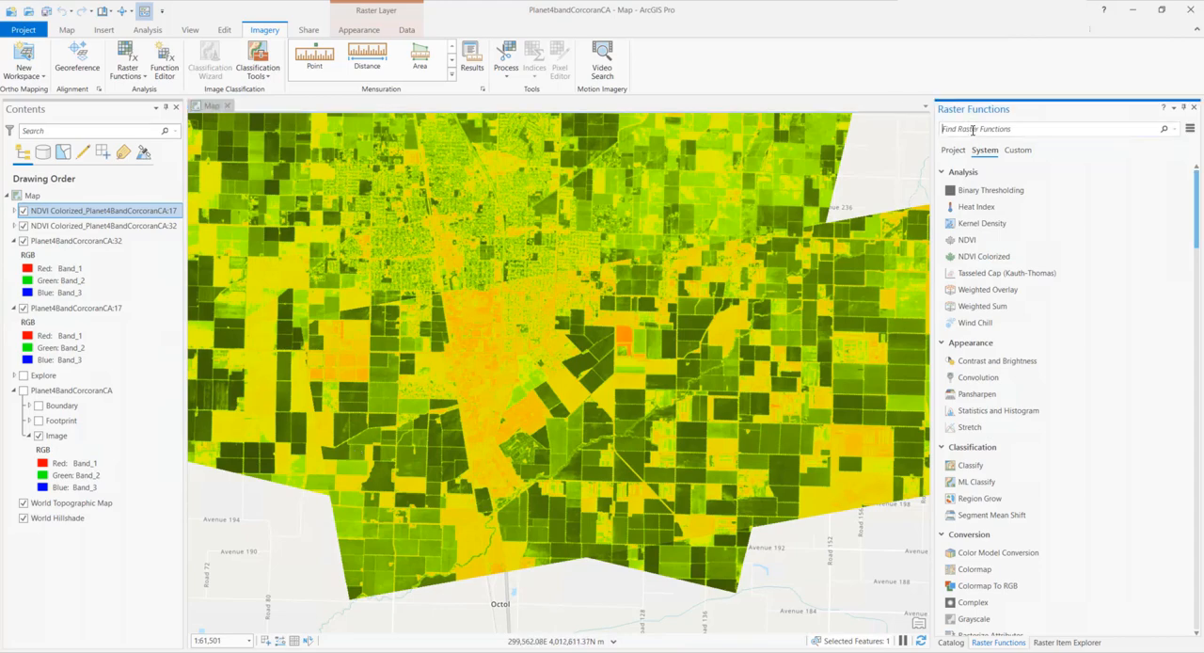
{"action": "type", "text": "calculator"}
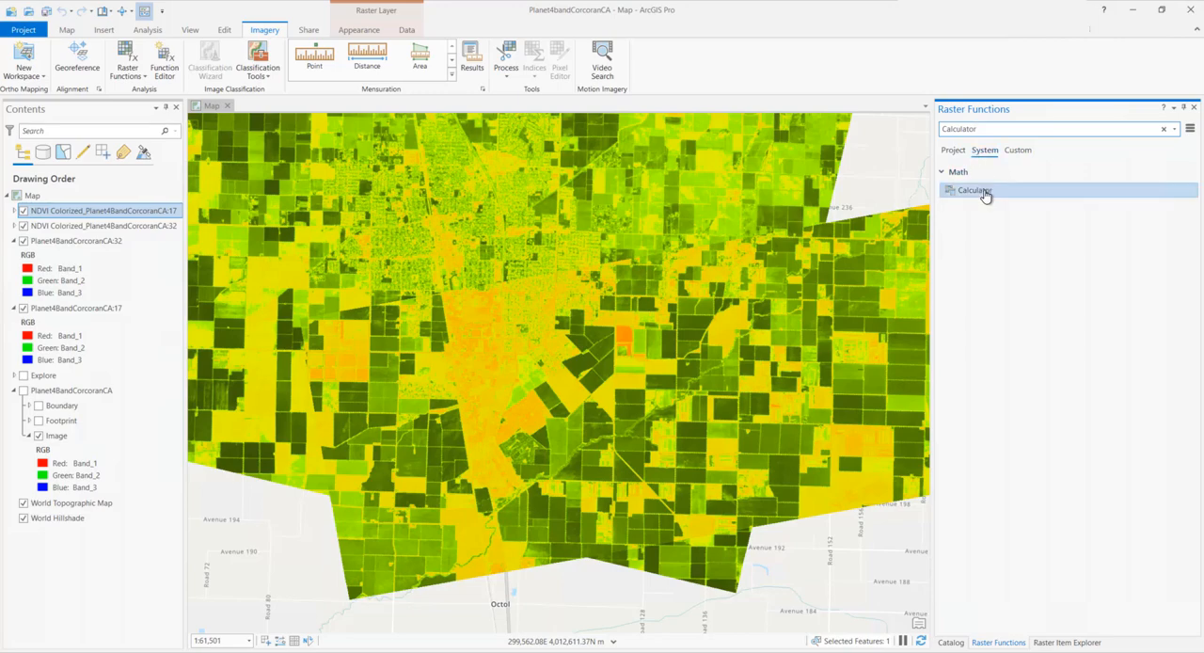
{"action": "left_click", "coordinate": [984, 191]}
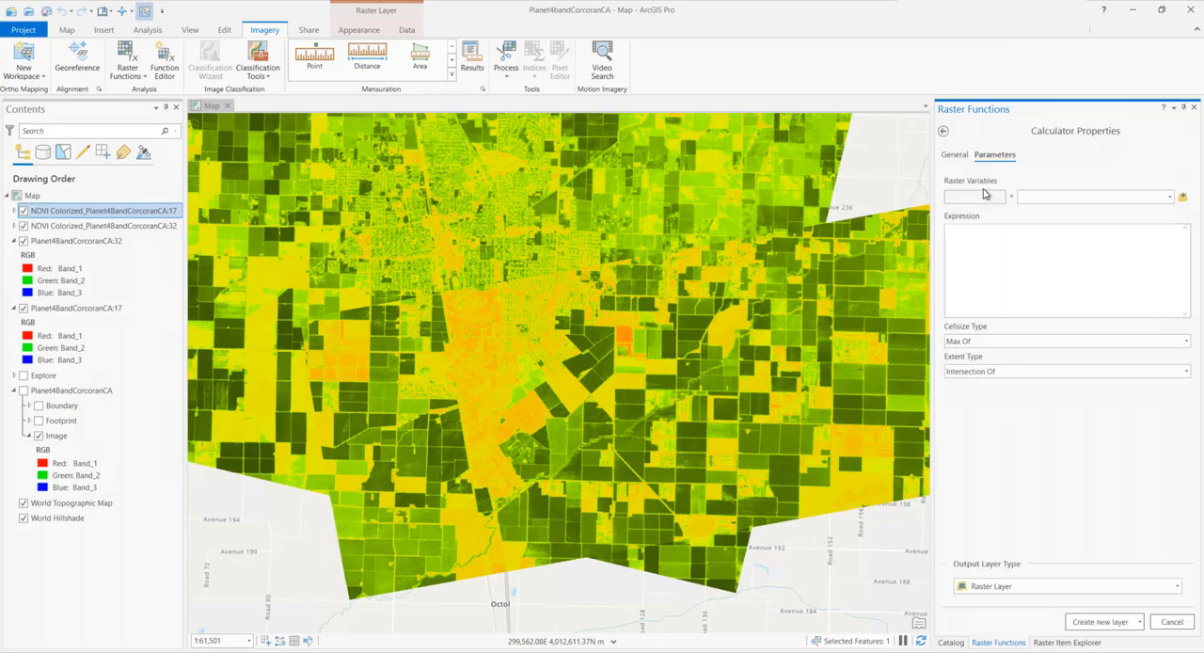
{"action": "left_click", "coordinate": [978, 195]}
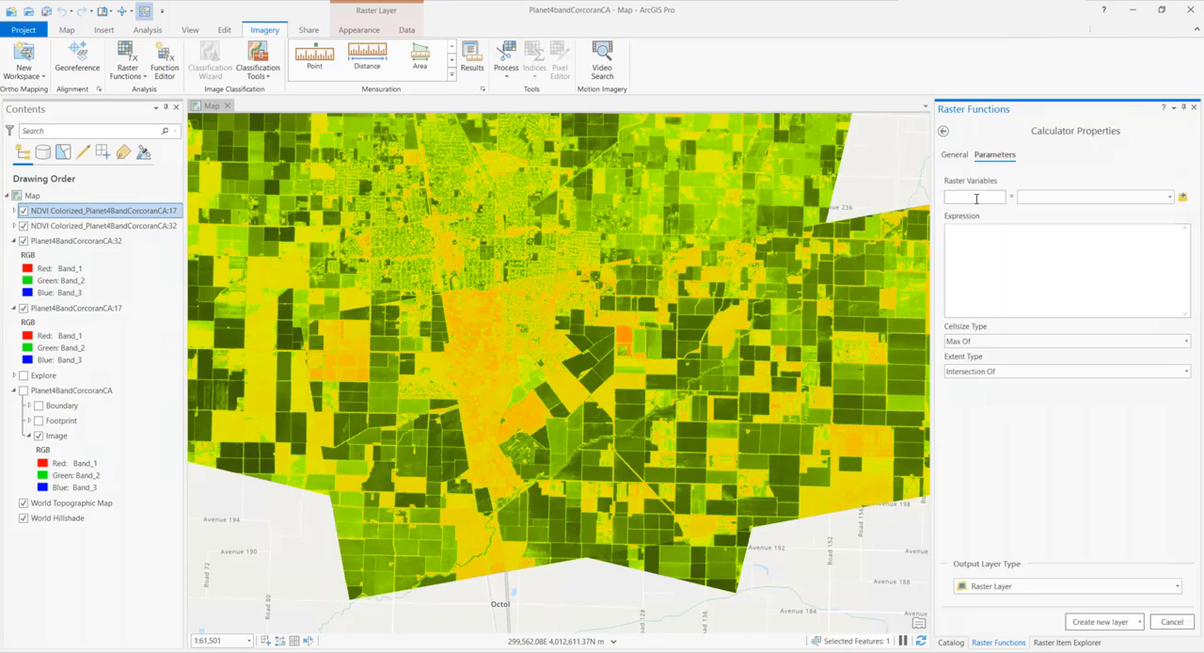
{"action": "key", "text": "Tab"}
{"action": "left_click", "coordinate": [968, 216]}
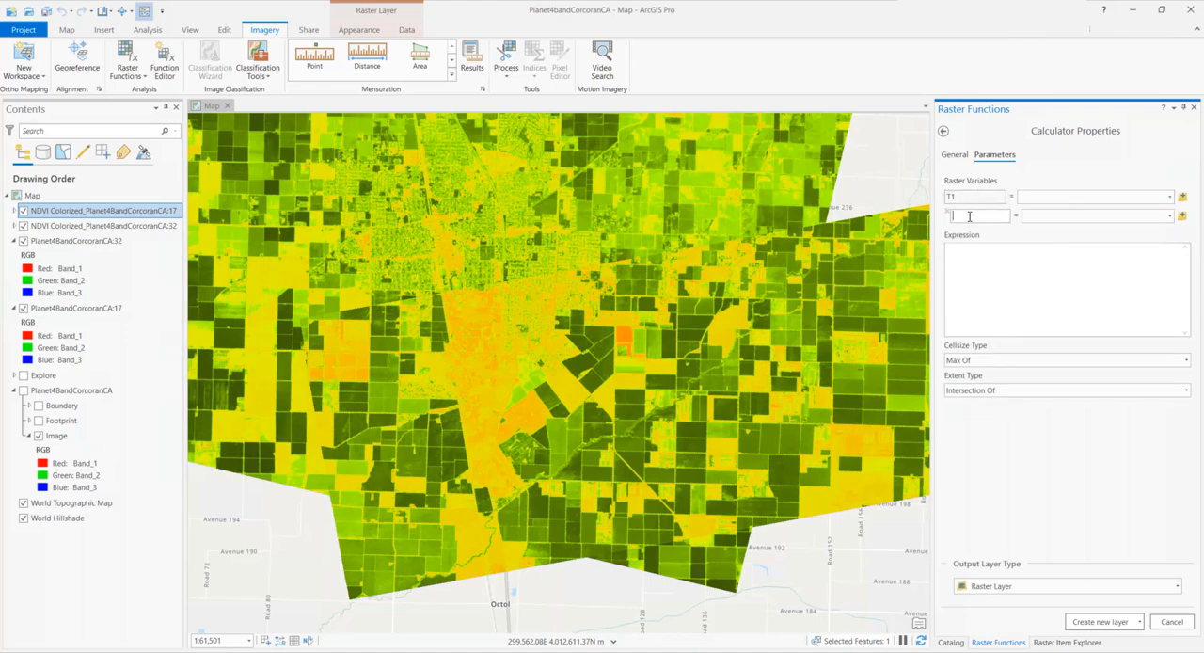
{"action": "type", "text": "T2"}
{"action": "left_click", "coordinate": [981, 281]}
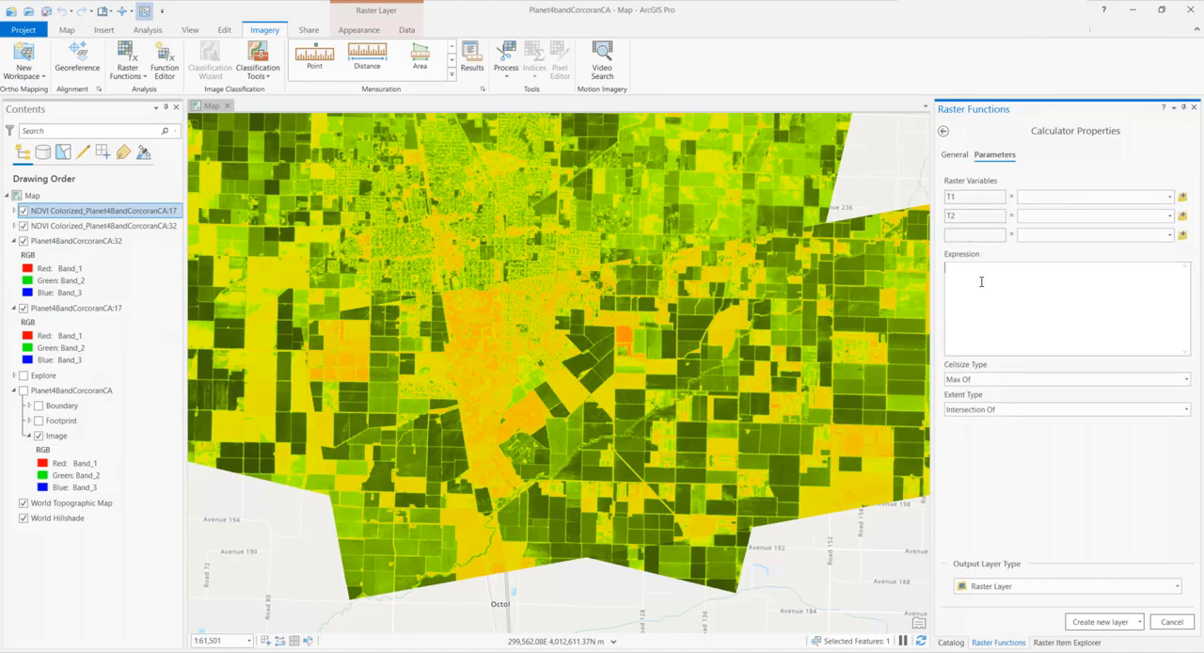
{"action": "type", "text": "T1-T2"}
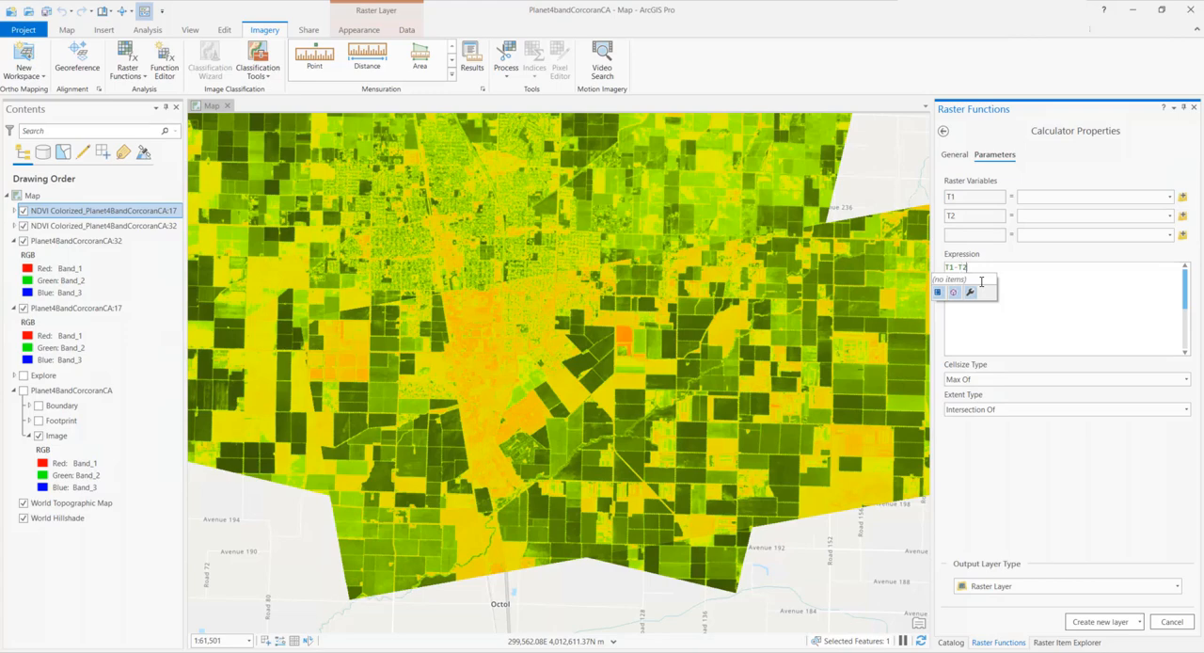
Assign the NDVI Colorized layer of item 32 to T1 and item 17 to T2, and create the Calculator layer
{"action": "left_click", "coordinate": [1171, 196]}
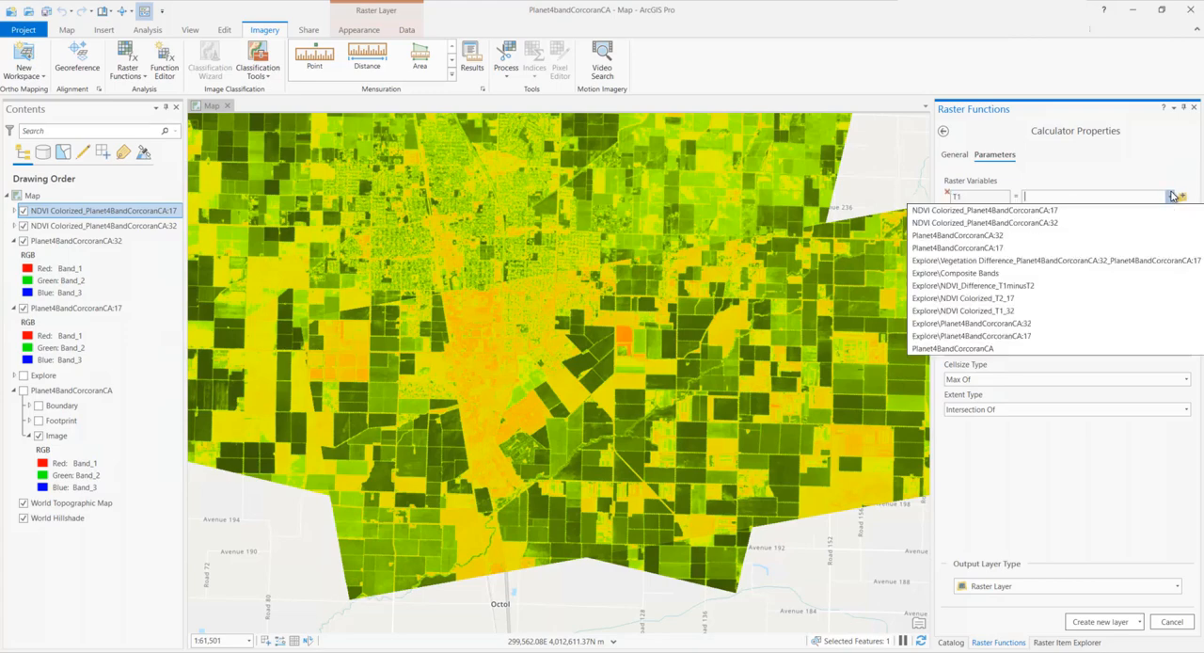
{"action": "left_click", "coordinate": [1044, 224]}
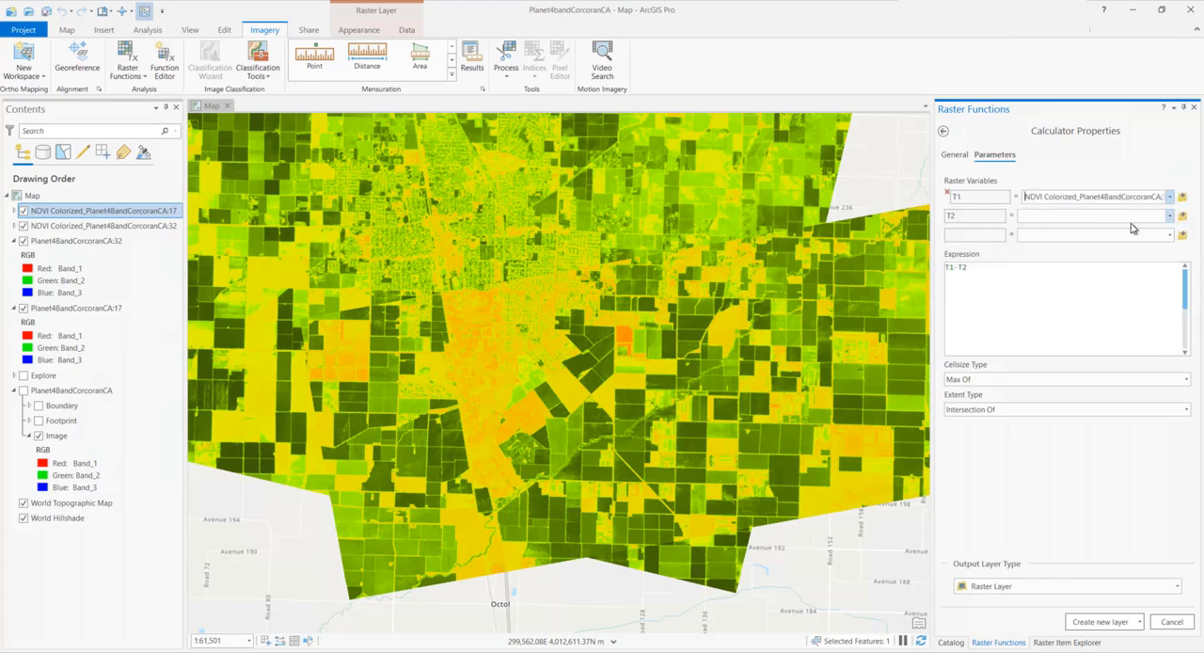
{"action": "left_click", "coordinate": [1170, 215]}
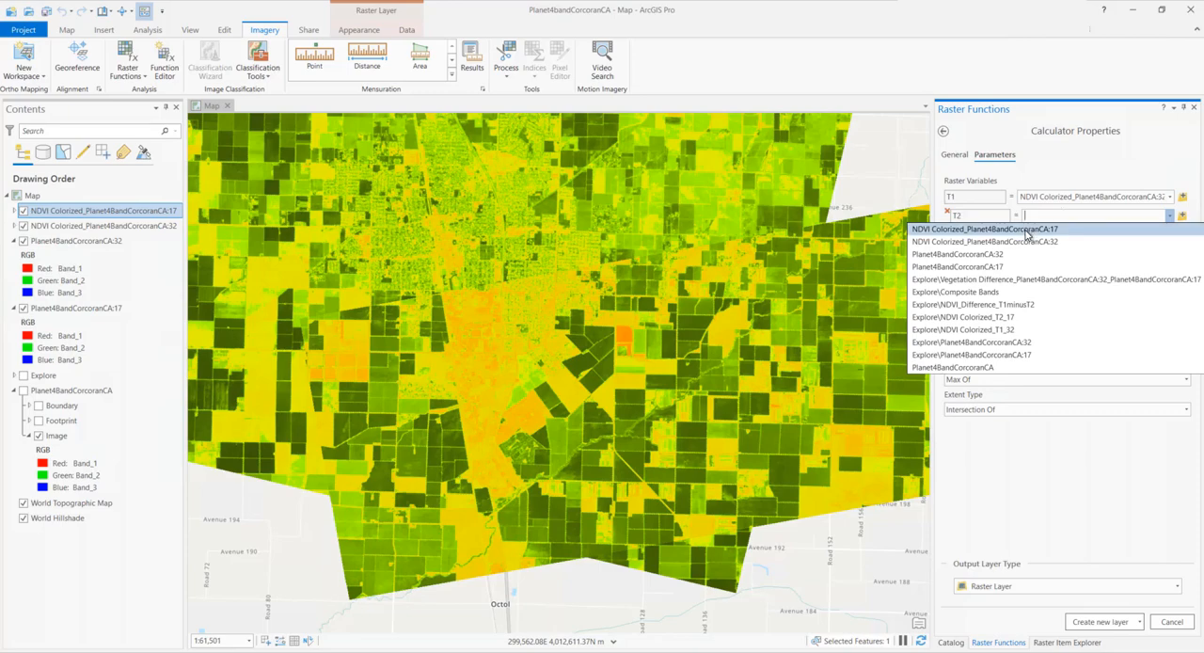
{"action": "left_click", "coordinate": [1026, 232]}
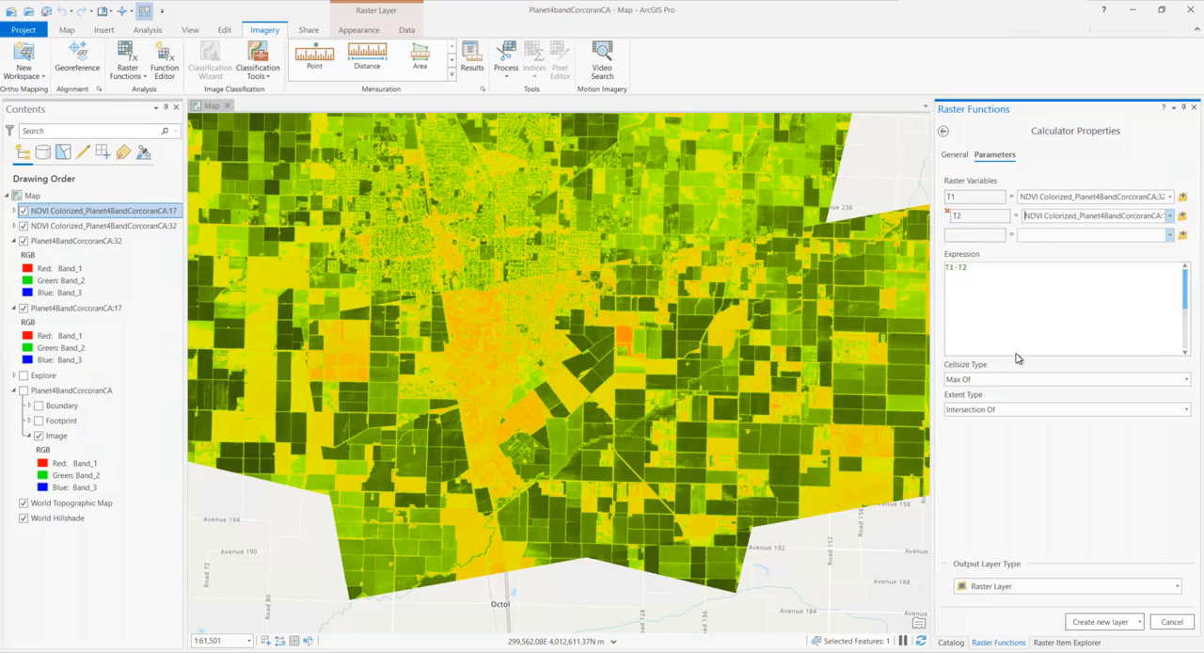
{"action": "left_click", "coordinate": [1108, 622]}
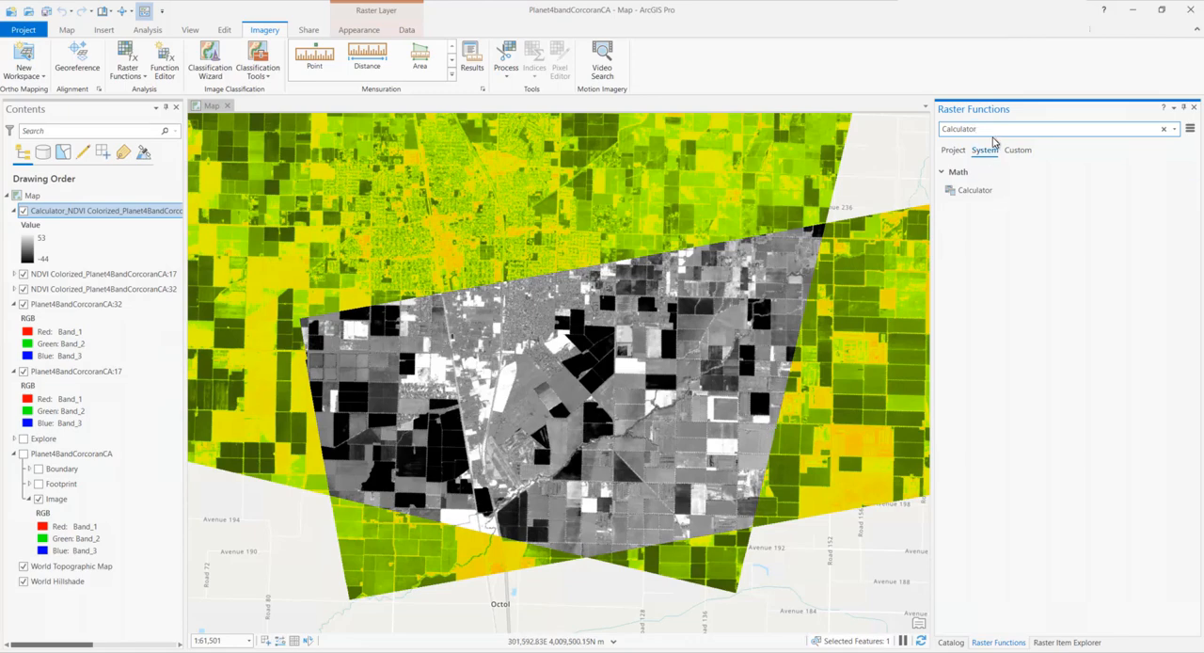
Create a Composite Bands layer from NDVI Colorized item 32, NDVI Colorized item 17 and the Calculator difference layer, in that order
{"action": "left_click_drag", "start_coordinate": [995, 129], "coordinate": [913, 129]}
{"action": "type", "text": "Composite"}
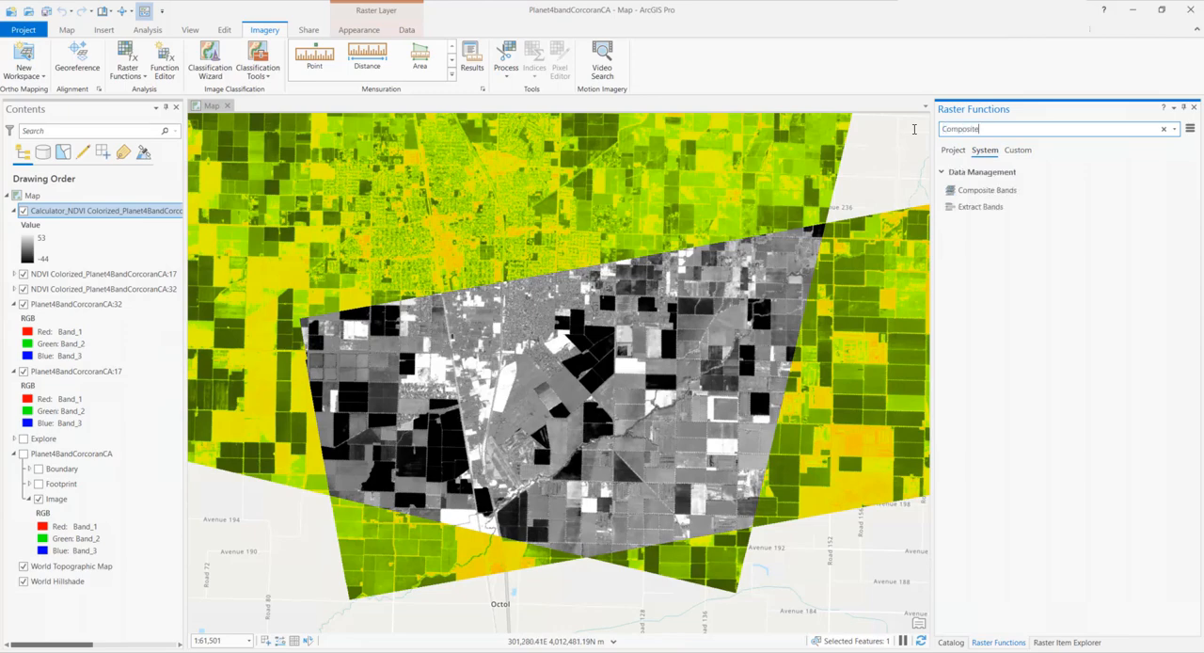
{"action": "left_click", "coordinate": [986, 196]}
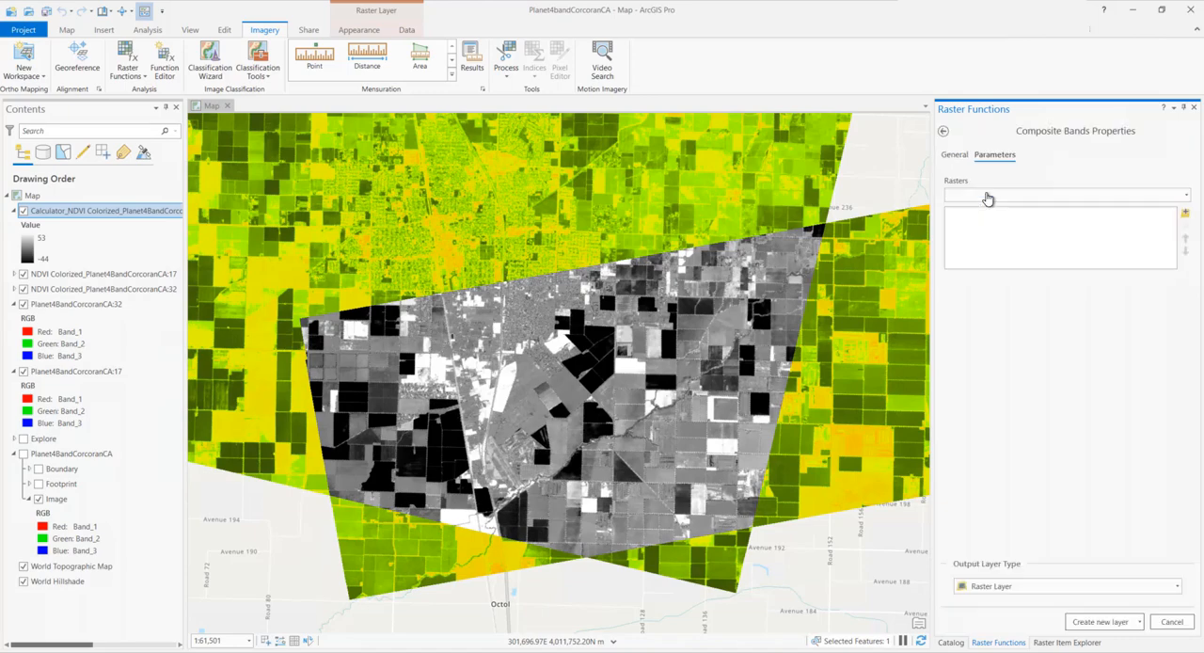
{"action": "left_click", "coordinate": [1186, 195]}
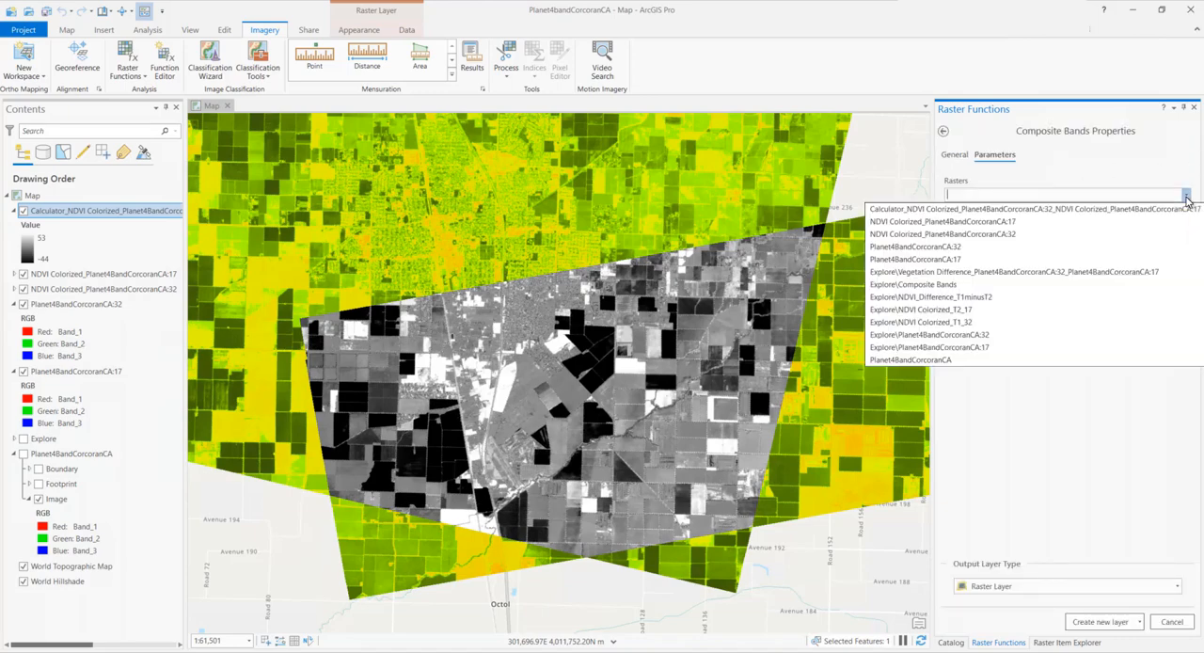
{"action": "left_click", "coordinate": [1016, 234]}
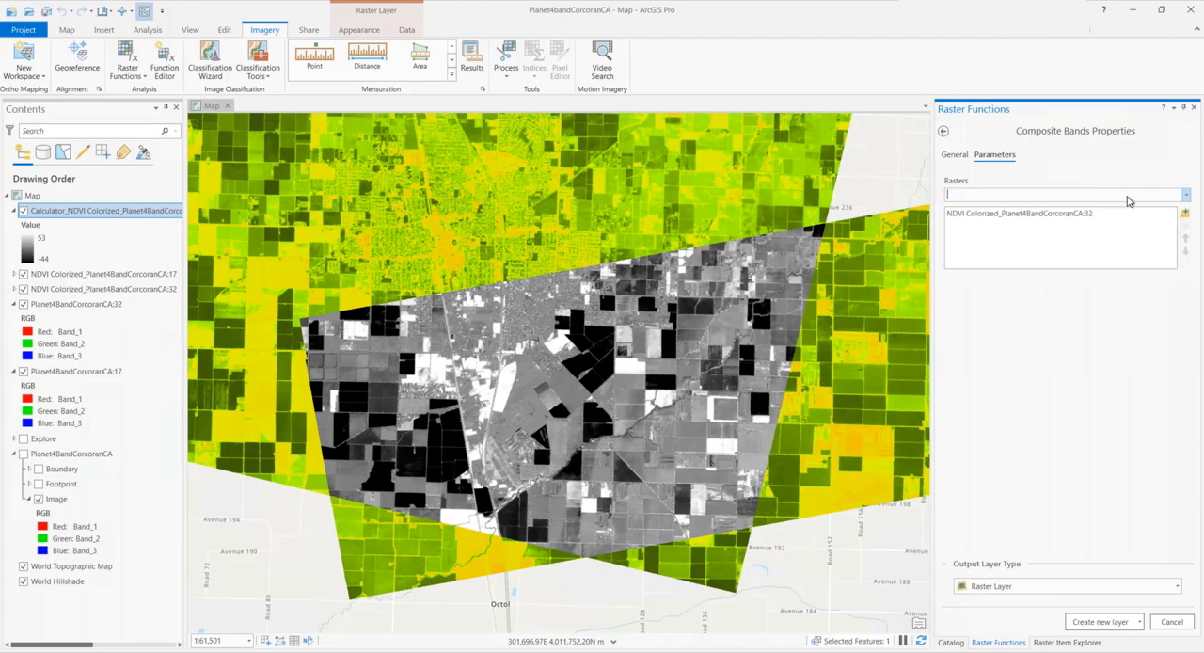
{"action": "left_click", "coordinate": [1186, 196]}
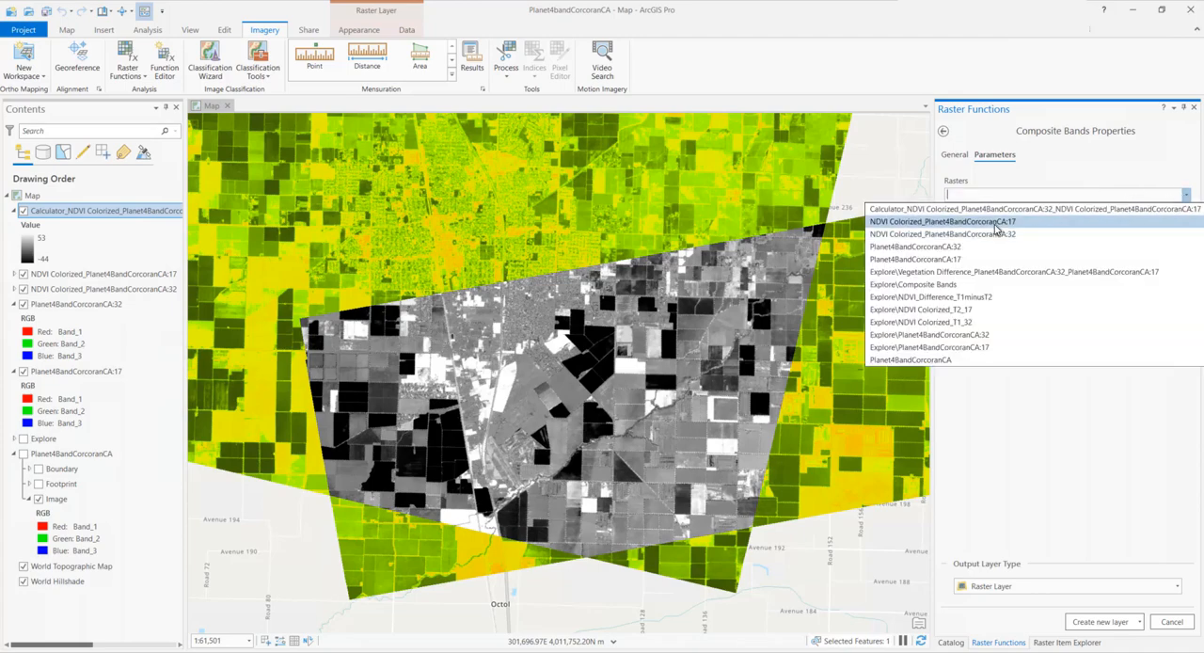
{"action": "left_click", "coordinate": [1014, 222]}
{"action": "left_click", "coordinate": [1187, 196]}
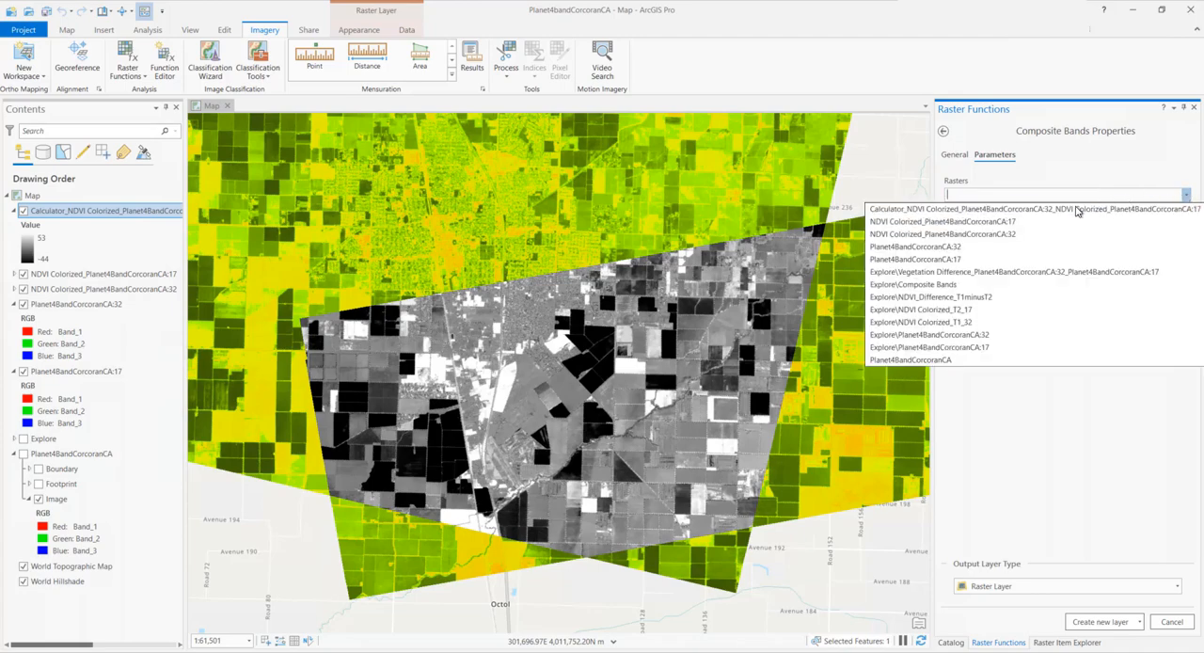
{"action": "left_click", "coordinate": [1000, 210]}
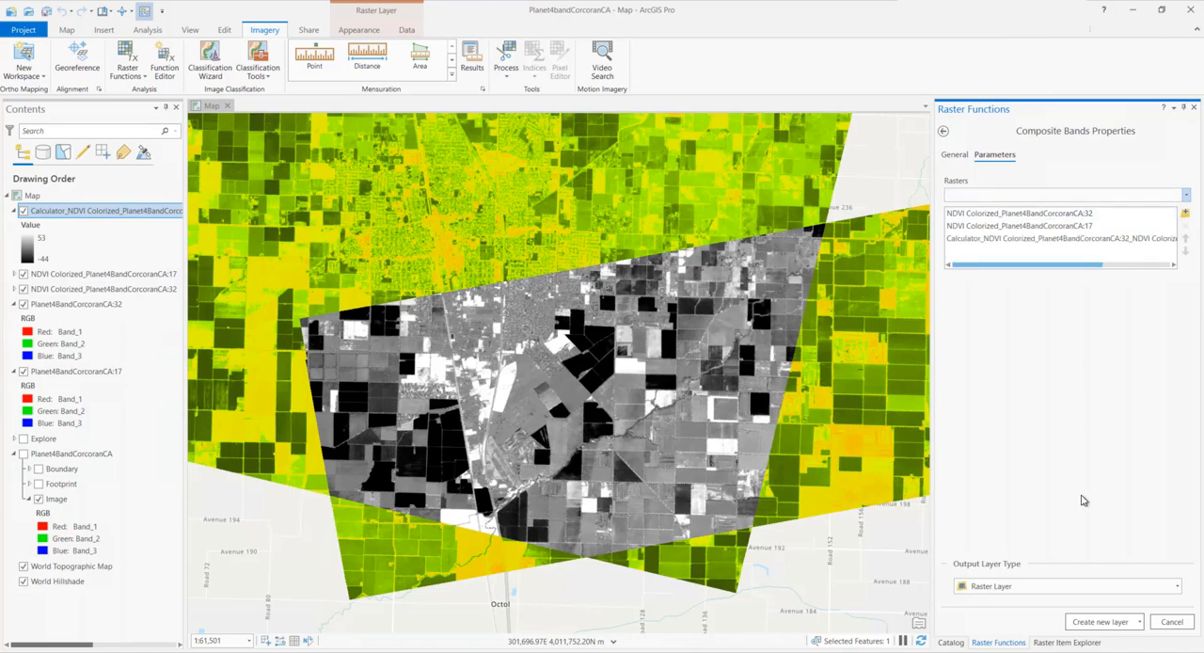
{"action": "left_click", "coordinate": [1100, 621]}
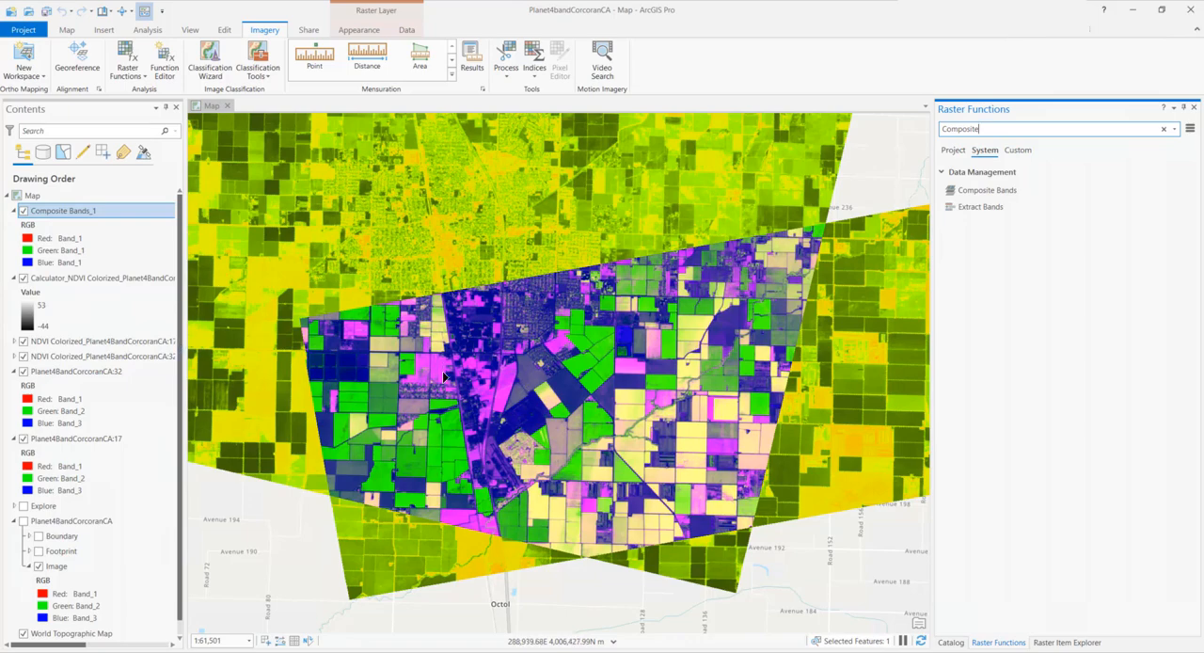
Start saving the Composite Bands_1 function chain as a new raster function template named Vegetation Difference for BGRN Imagery
{"action": "right_click", "coordinate": [66, 217]}
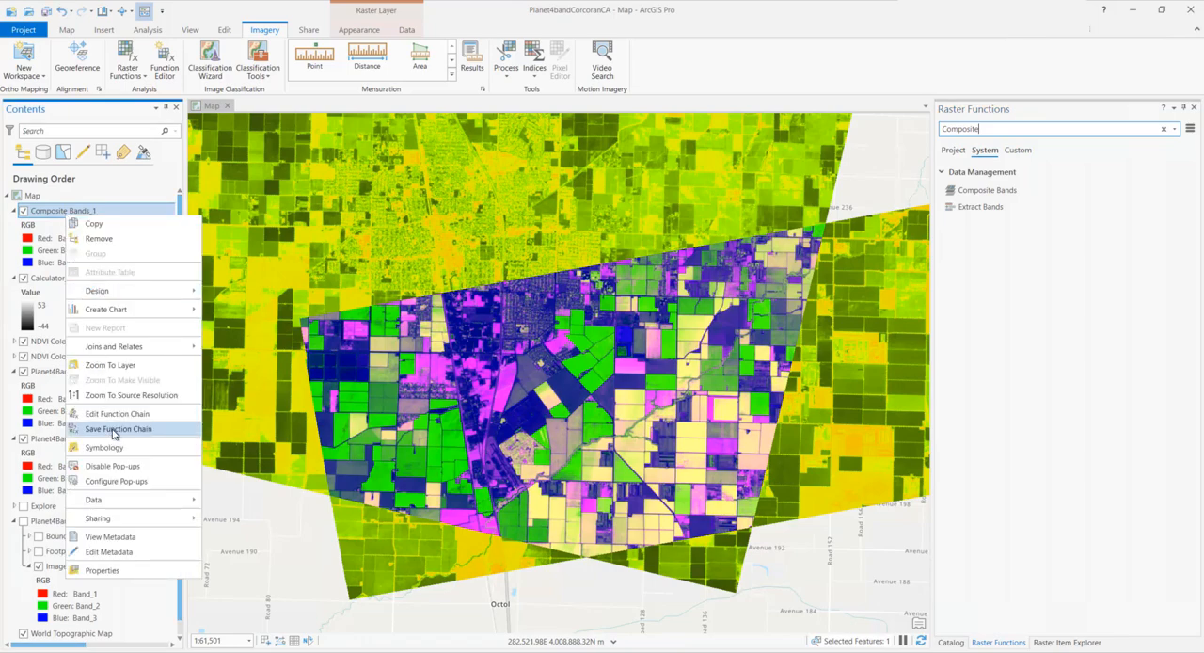
{"action": "left_click", "coordinate": [113, 430]}
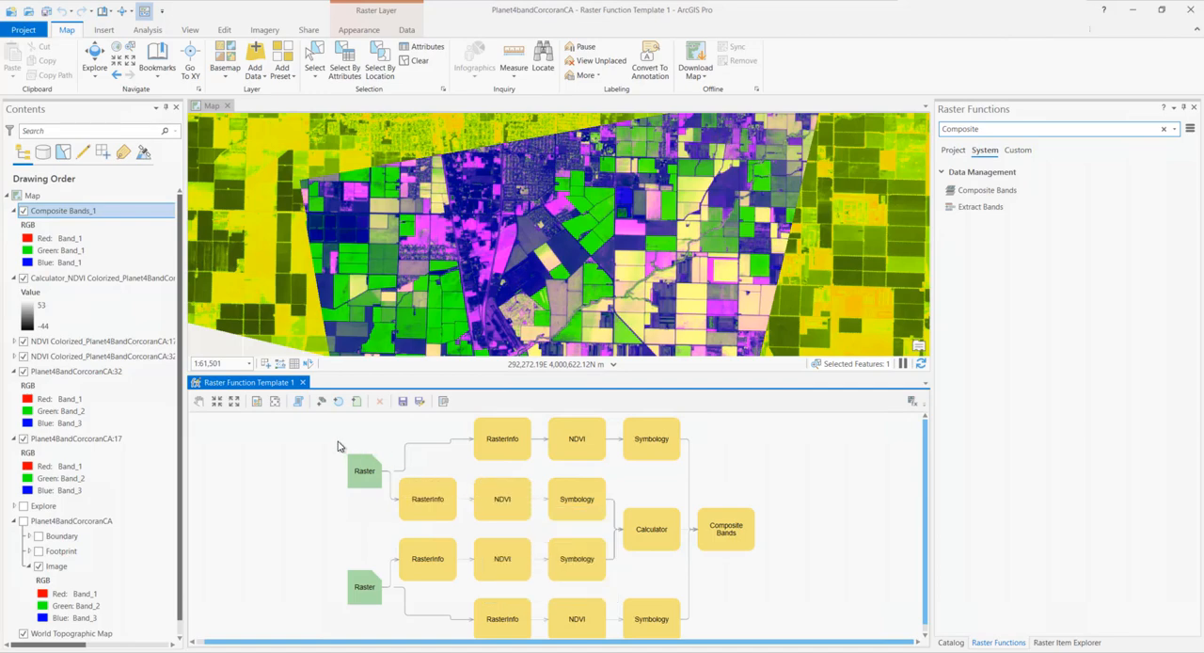
{"action": "left_click", "coordinate": [420, 401]}
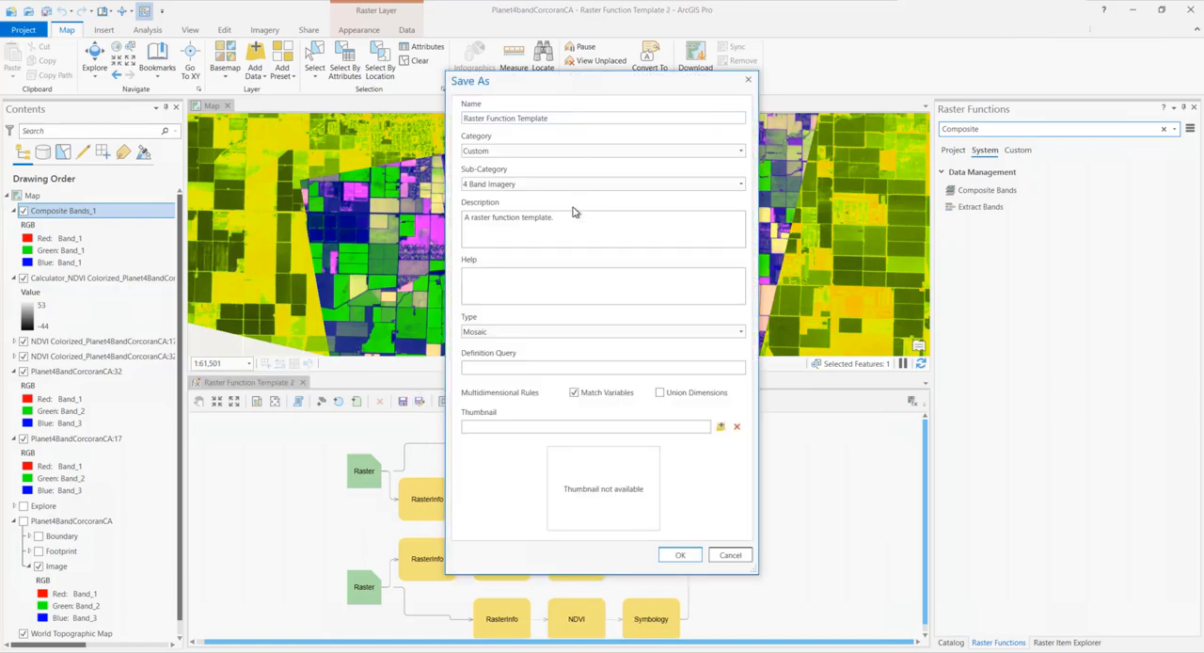
{"action": "left_click", "coordinate": [571, 119]}
{"action": "key", "text": "ctrl+a"}
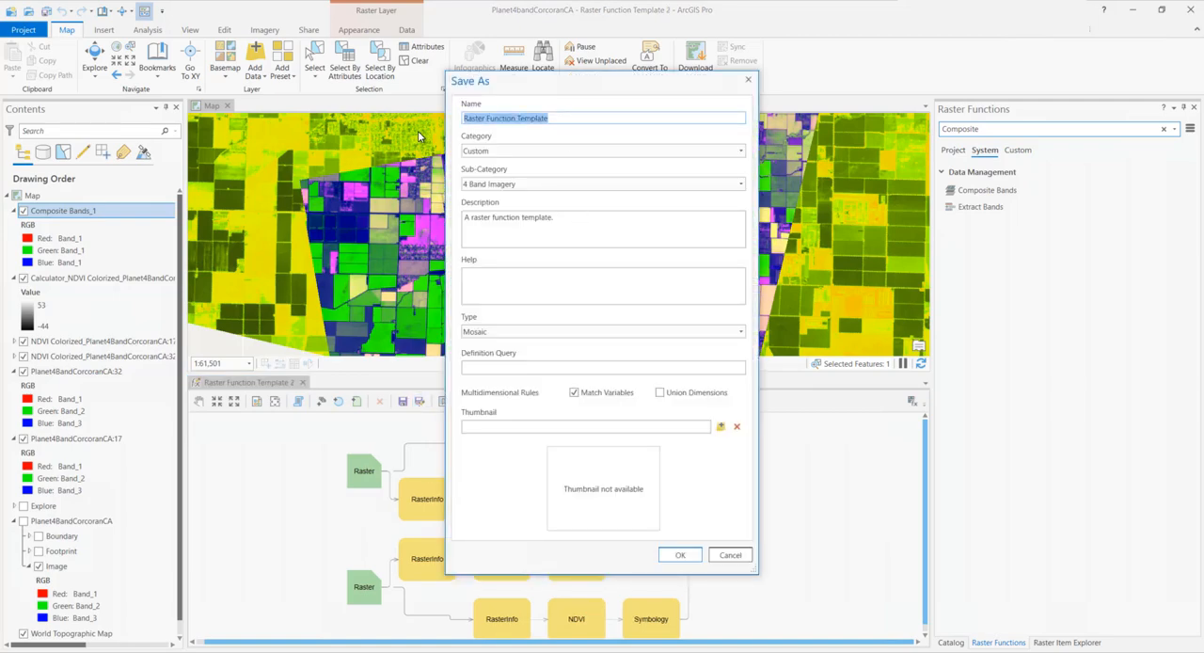
{"action": "type", "text": "Vege"}
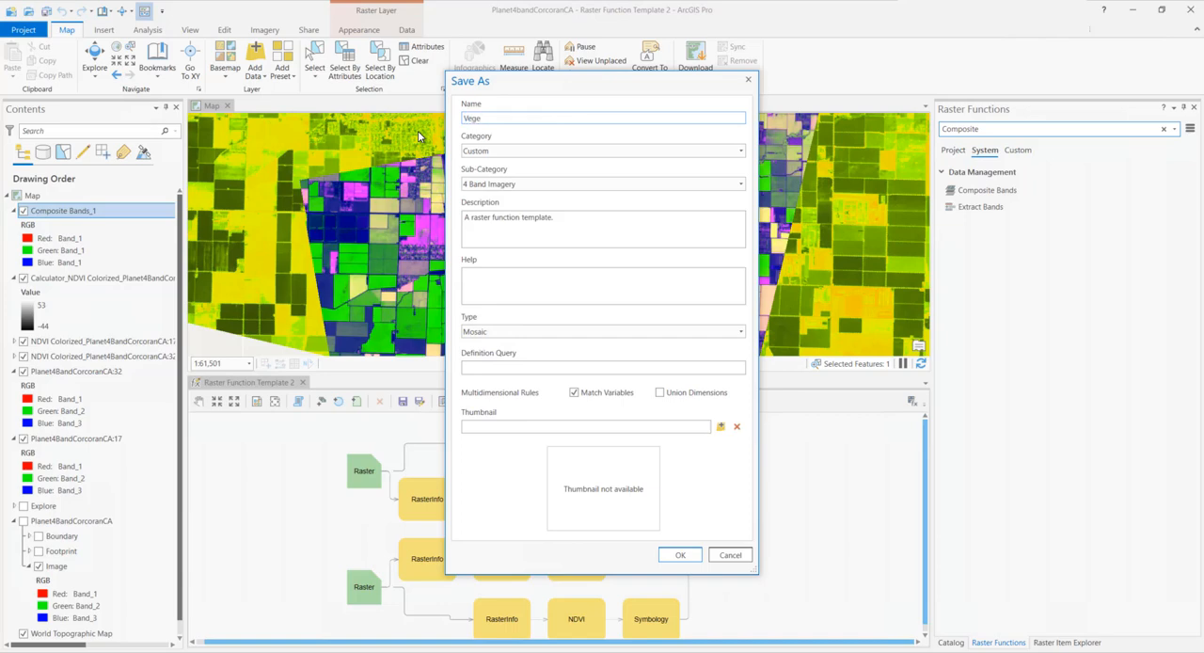
{"action": "type", "text": "tation Difference for BGRN Imagery"}
Replace the template description with "Calculates the difference in vegetation from time 1 to time 2"
{"action": "left_click", "coordinate": [557, 218]}
{"action": "left_click_drag", "start_coordinate": [554, 218], "coordinate": [460, 220]}
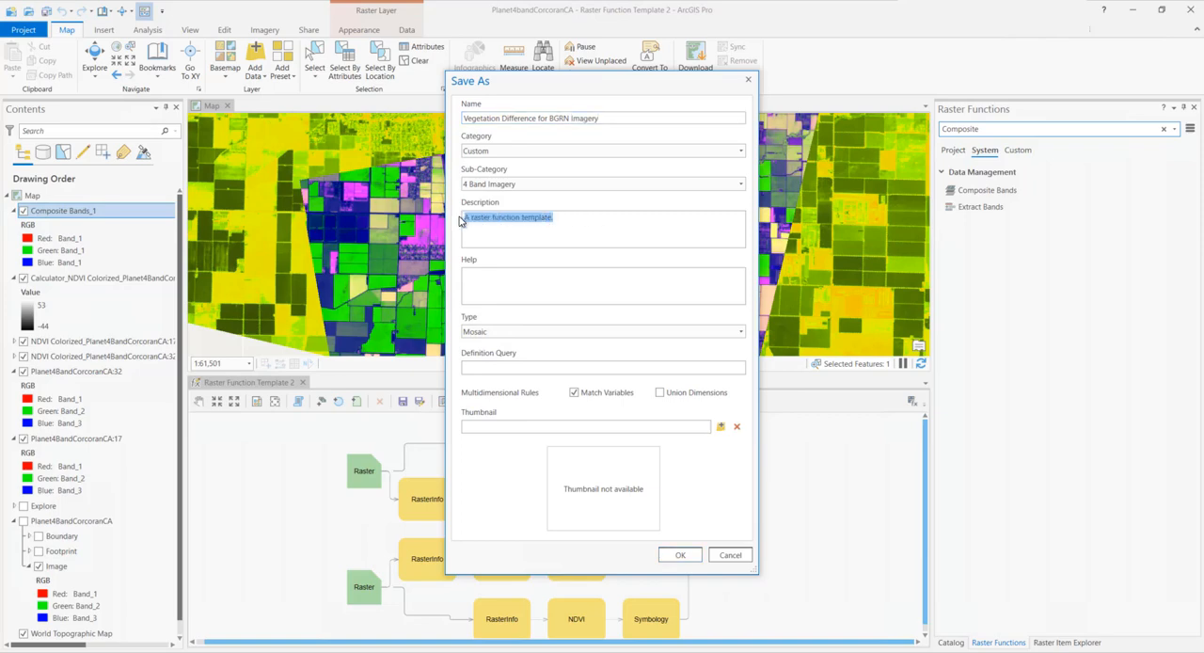
{"action": "type", "text": "Calculates "}
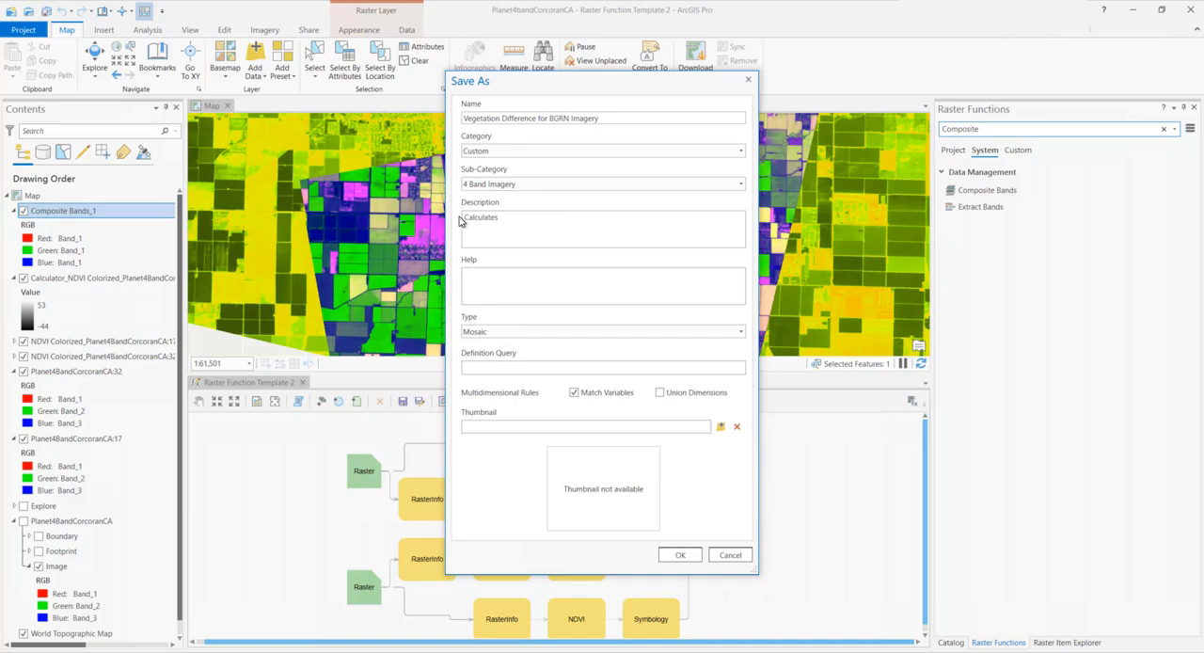
{"action": "type", "text": "the difference in g"}
{"action": "key", "text": "BackSpace"}
{"action": "type", "text": "vegetation from time 1 to time"}
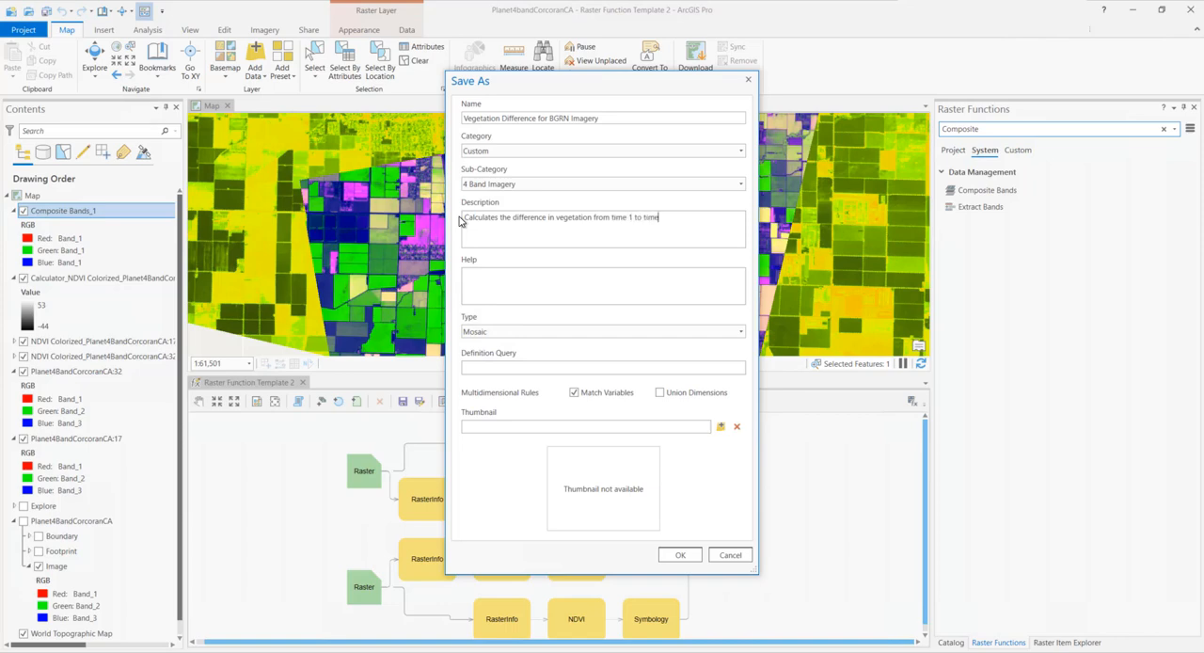
{"action": "type", "text": " 2"}
Keep the template in category Custom and sub-category 4 Band Imagery, and save it
{"action": "left_click", "coordinate": [740, 152]}
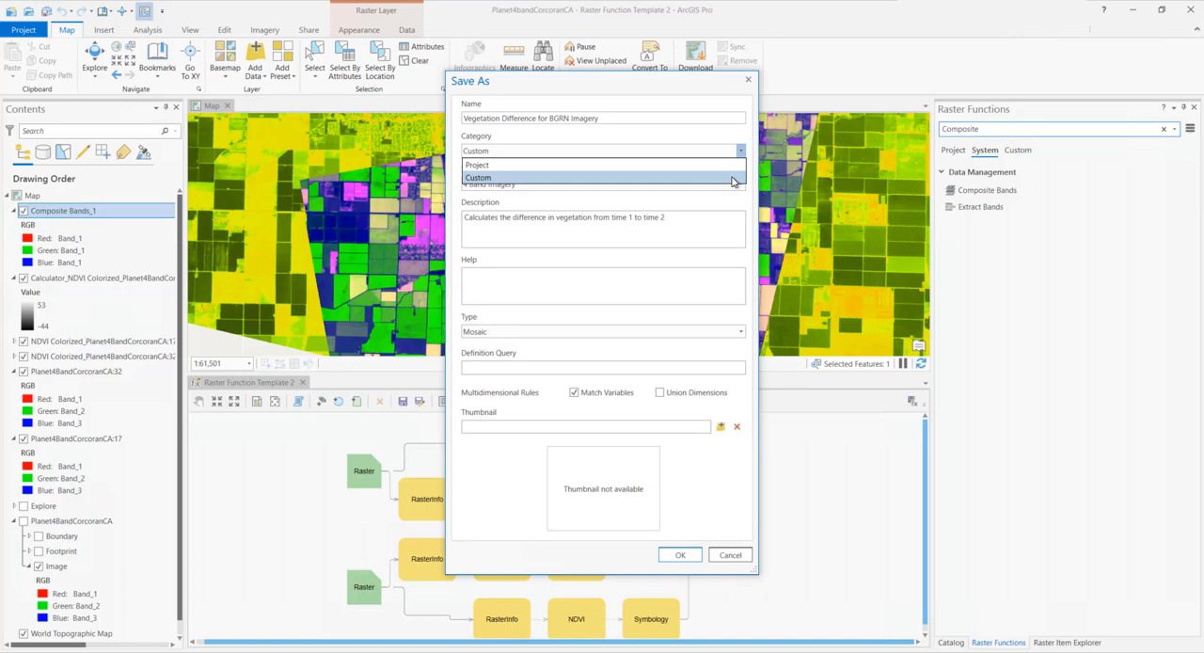
{"action": "left_click", "coordinate": [733, 178]}
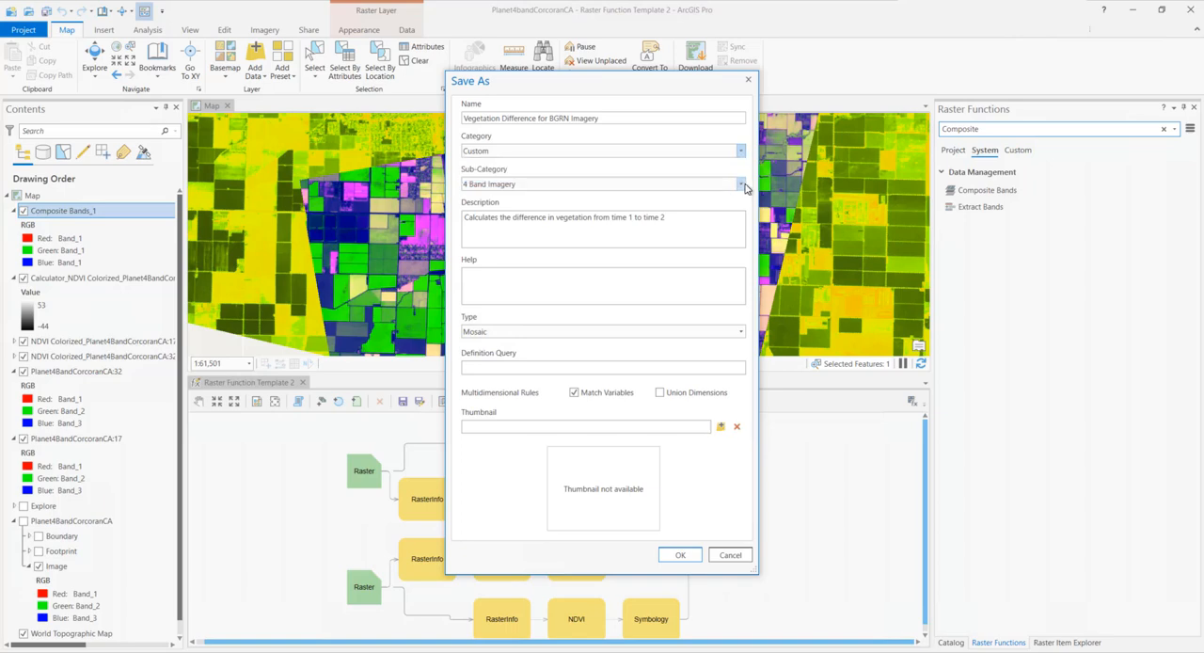
{"action": "left_click", "coordinate": [741, 184]}
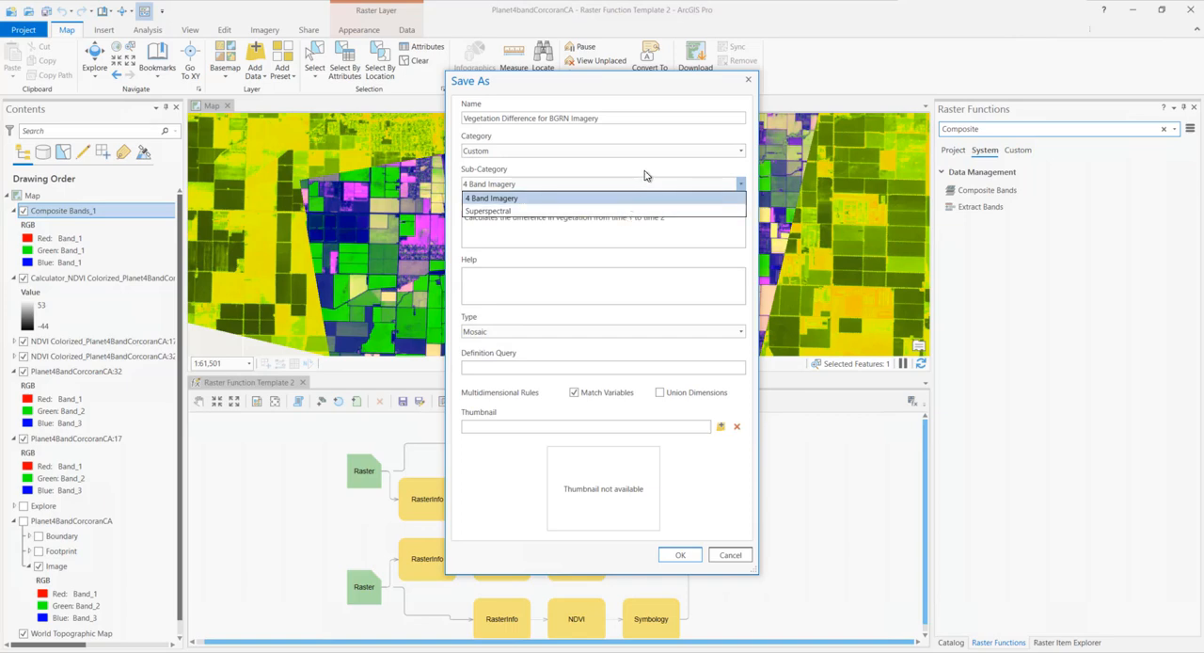
{"action": "left_click", "coordinate": [645, 172]}
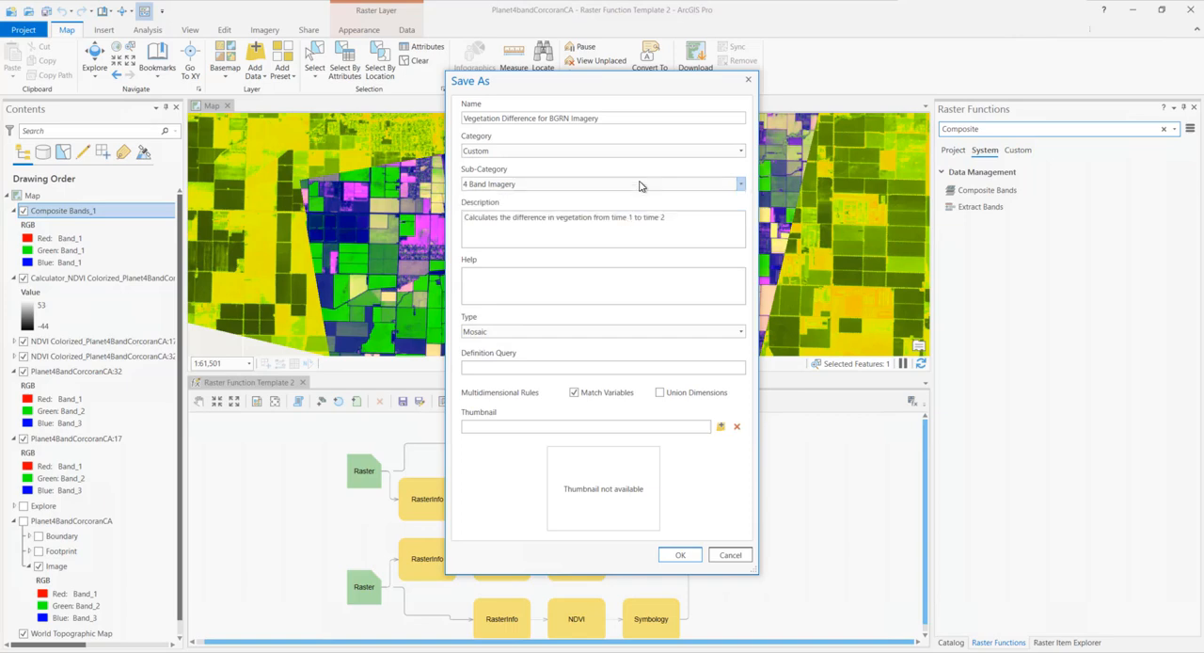
{"action": "left_click", "coordinate": [678, 556]}
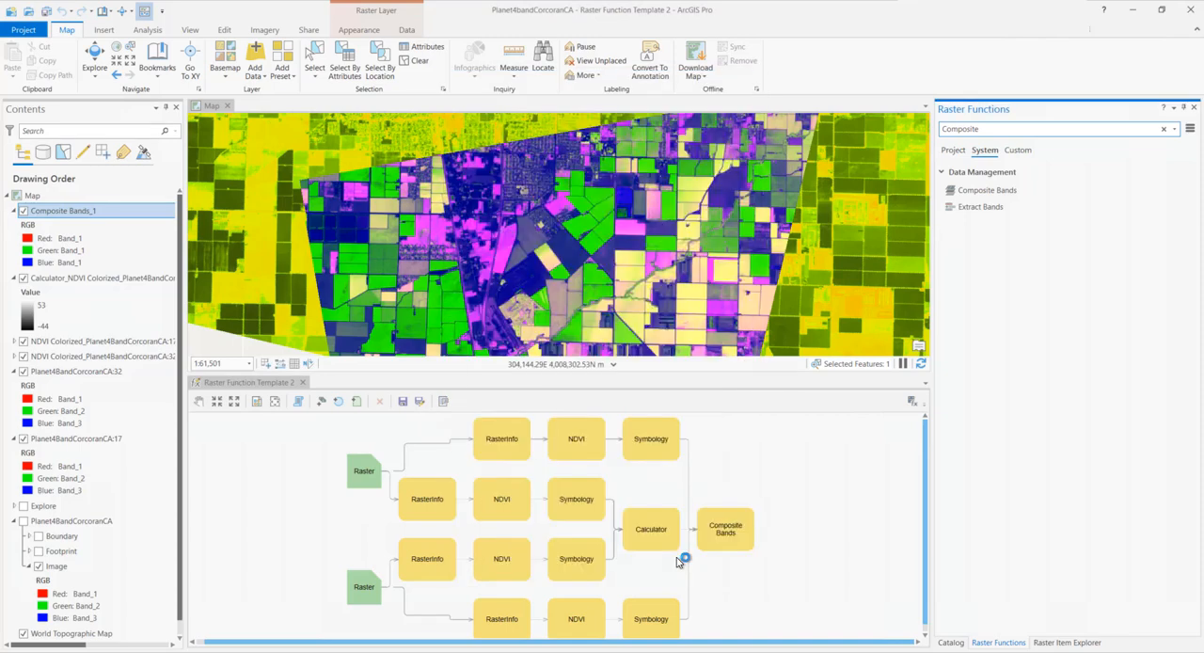
Show the custom raster functions and close the Raster Function Template 2 editor without saving the edited function chain
{"action": "left_click", "coordinate": [961, 207]}
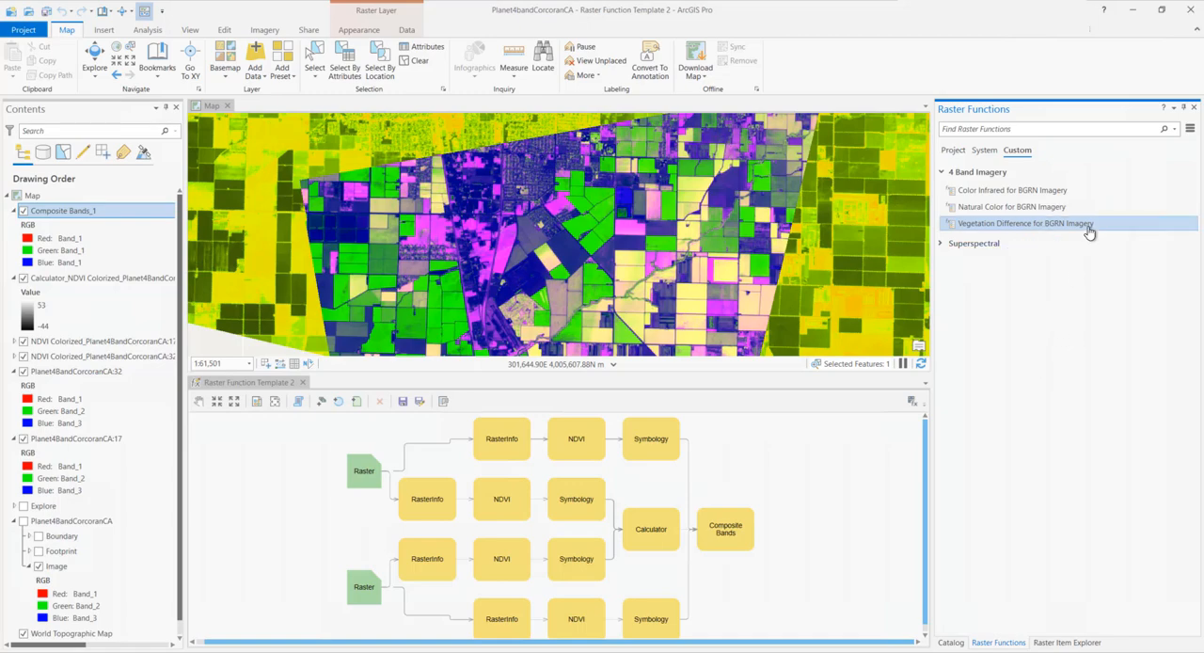
{"action": "left_click", "coordinate": [261, 382]}
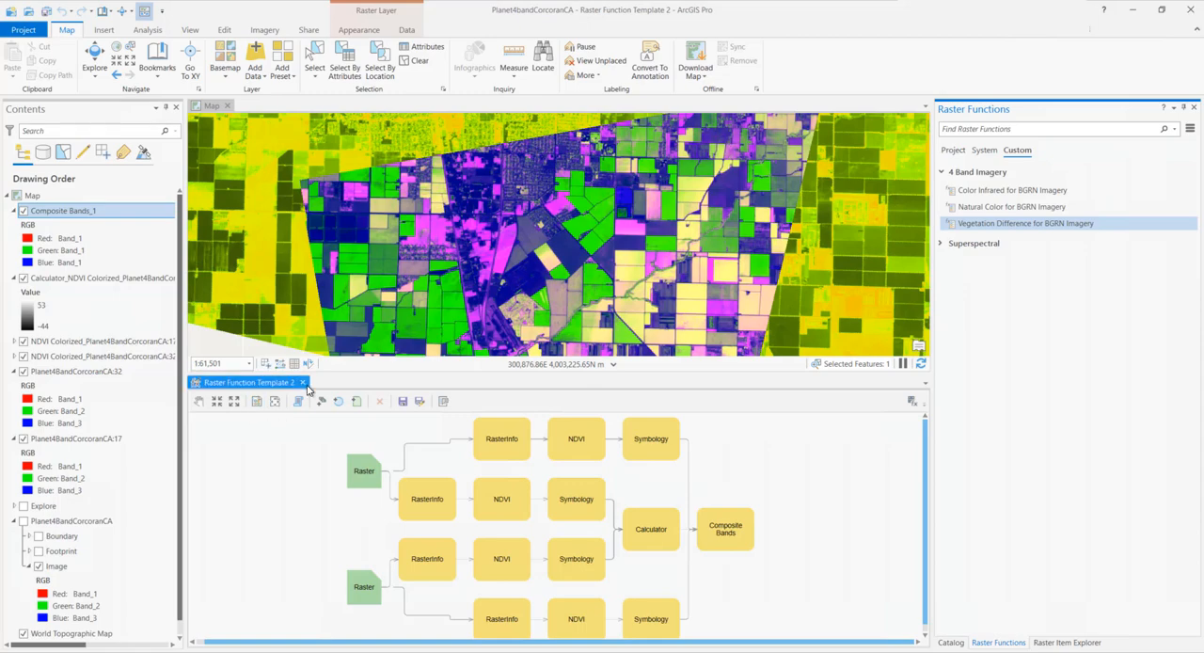
{"action": "left_click", "coordinate": [302, 382]}
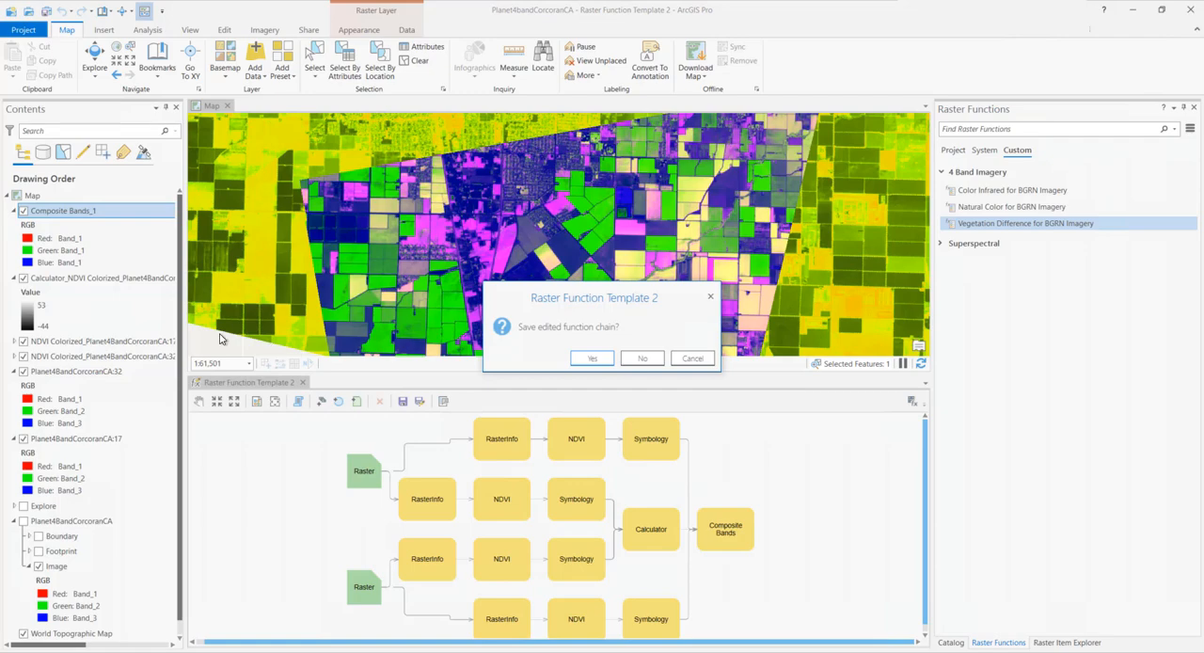
{"action": "left_click", "coordinate": [641, 359]}
Hide the Composite Bands_1, Calculator difference and both NDVI Colorized layers on the map
{"action": "left_click", "coordinate": [24, 210]}
{"action": "left_click", "coordinate": [24, 278]}
{"action": "left_click", "coordinate": [23, 341]}
{"action": "left_click", "coordinate": [24, 356]}
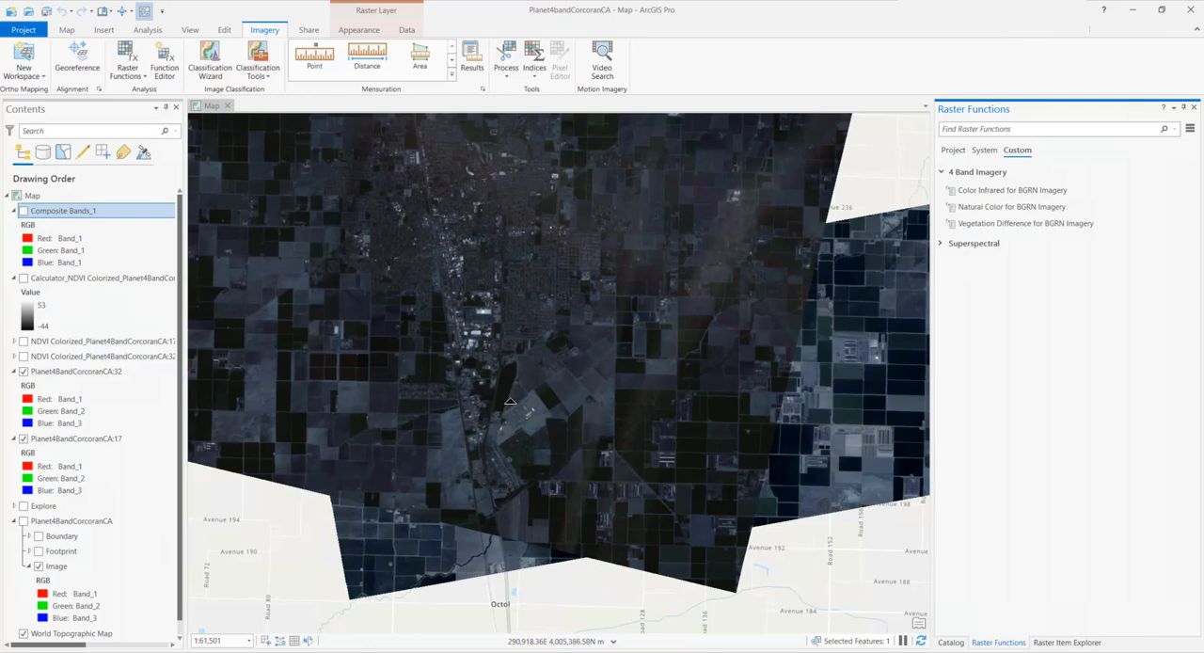
Create a new layer with Vegetation Difference for BGRN Imagery, using Planet4BandCorcoranCA:32 as T1 Raster and Planet4BandCorcoranCA:17 as T2 Raster
{"action": "left_click", "coordinate": [1038, 227]}
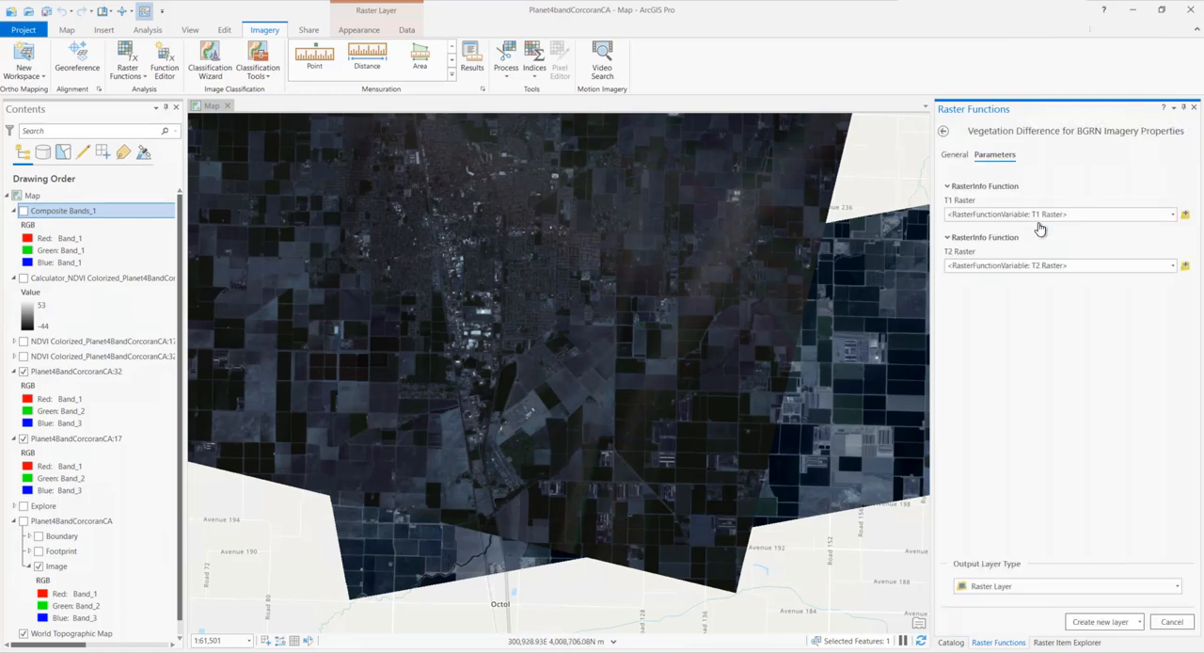
{"action": "left_click", "coordinate": [1173, 216]}
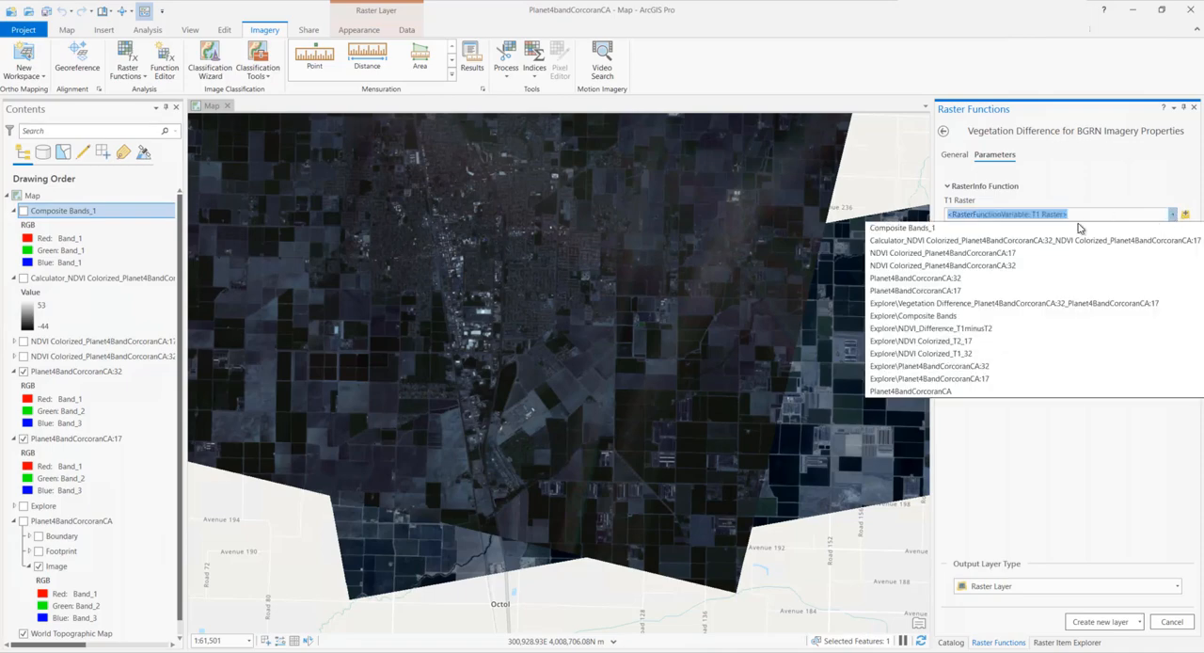
{"action": "left_click", "coordinate": [959, 279]}
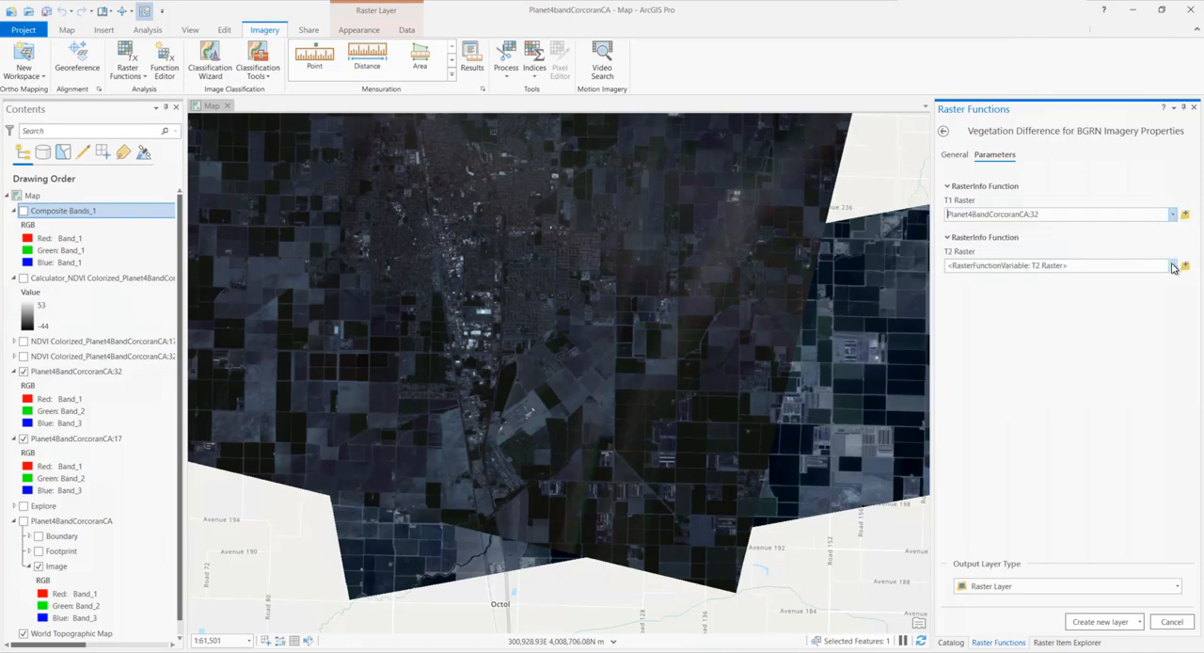
{"action": "left_click", "coordinate": [1173, 266]}
{"action": "left_click", "coordinate": [929, 344]}
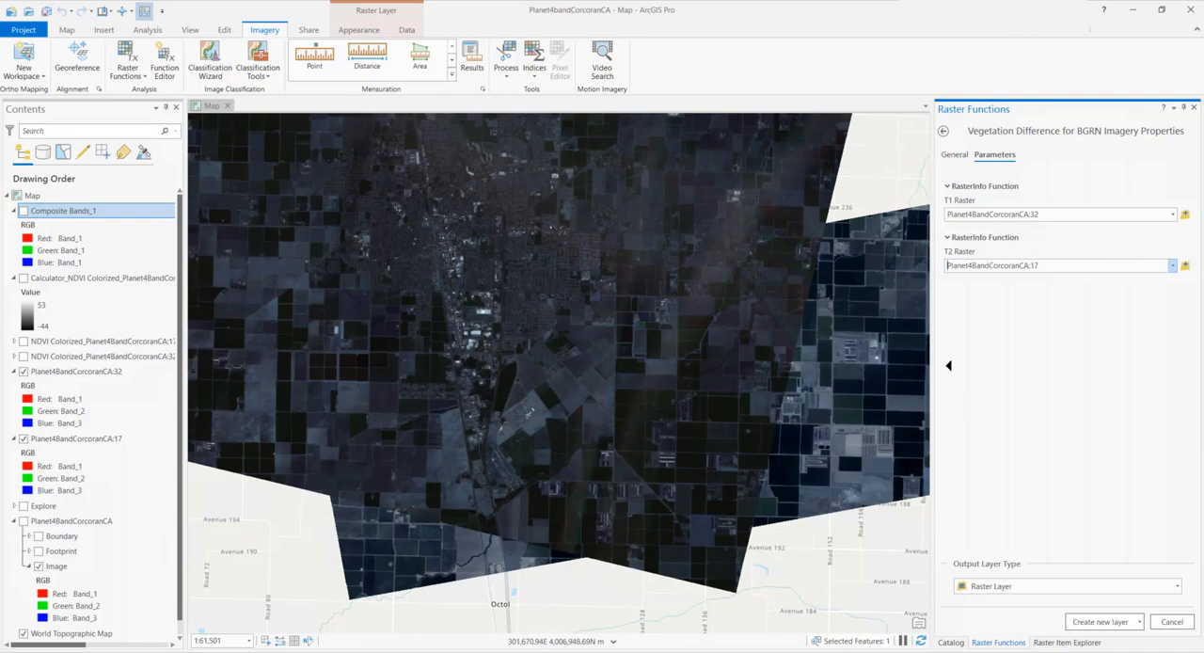
{"action": "left_click", "coordinate": [1098, 622]}
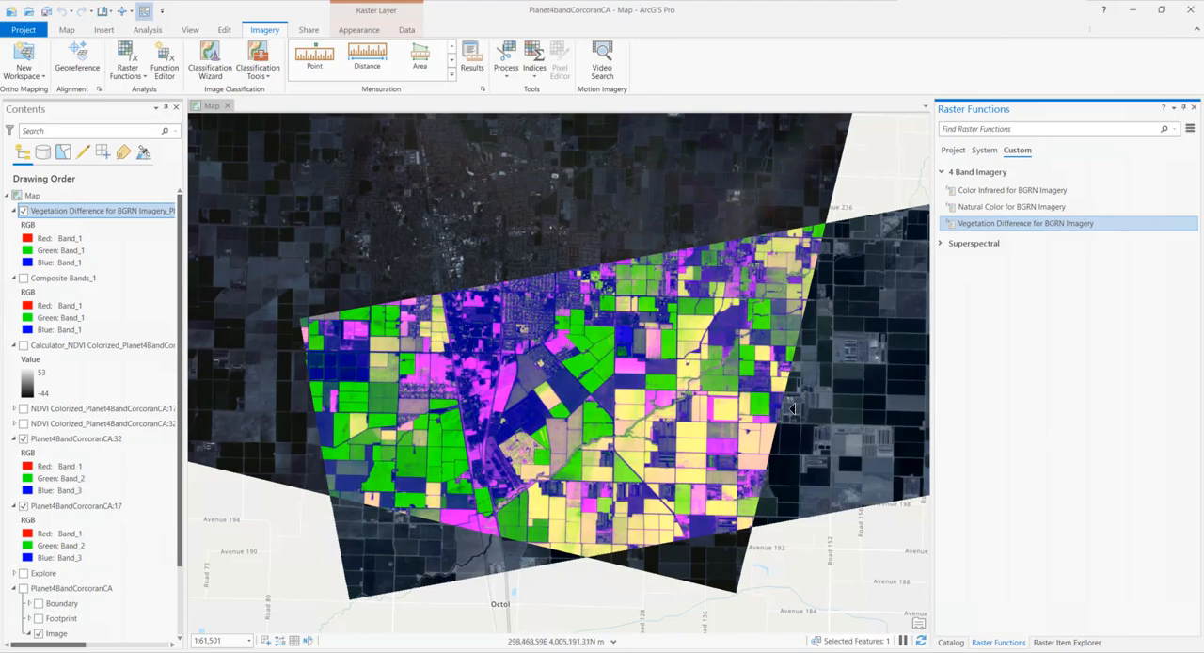
{"action": "left_click", "coordinate": [122, 10]}
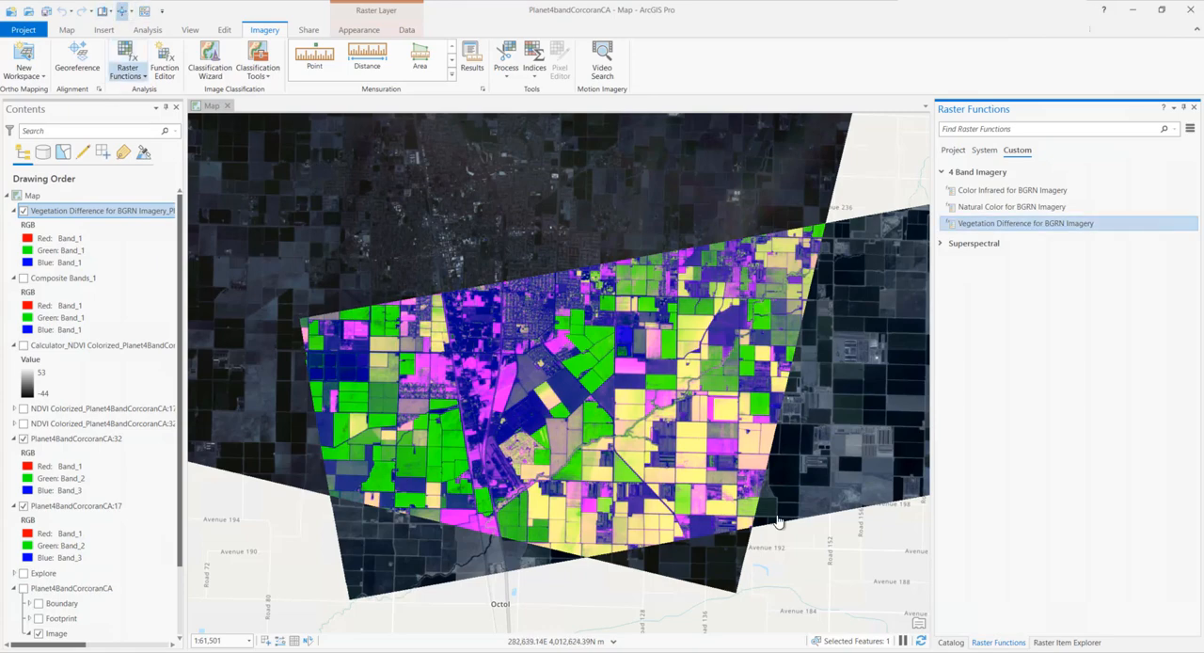